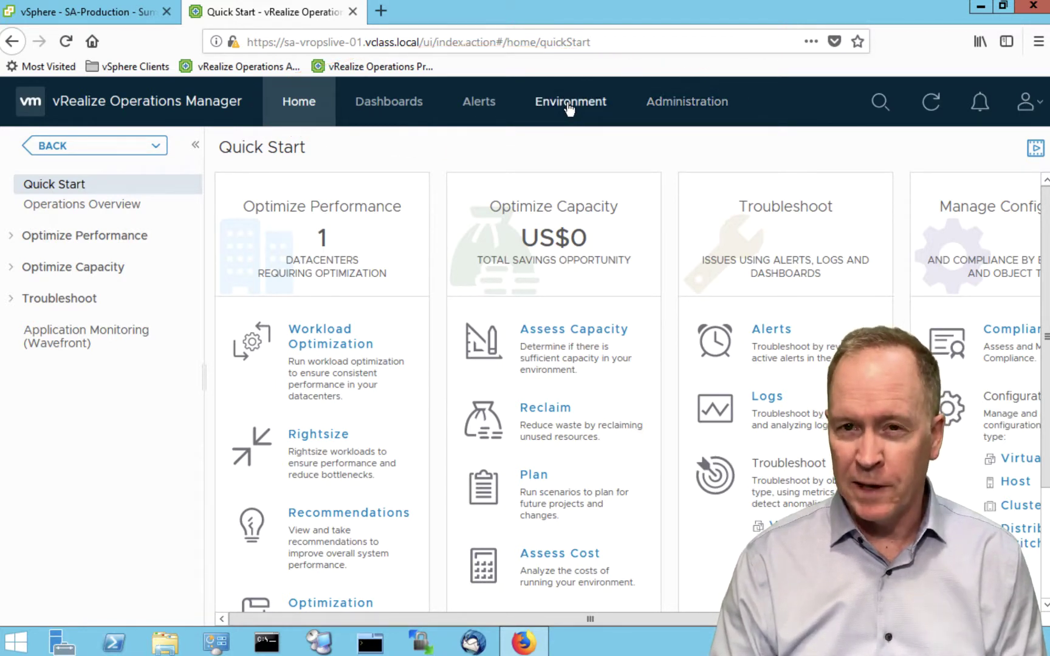
Go to Administration > Configuration > Group Types to list the existing group types
{"action": "left_click", "coordinate": [679, 105]}
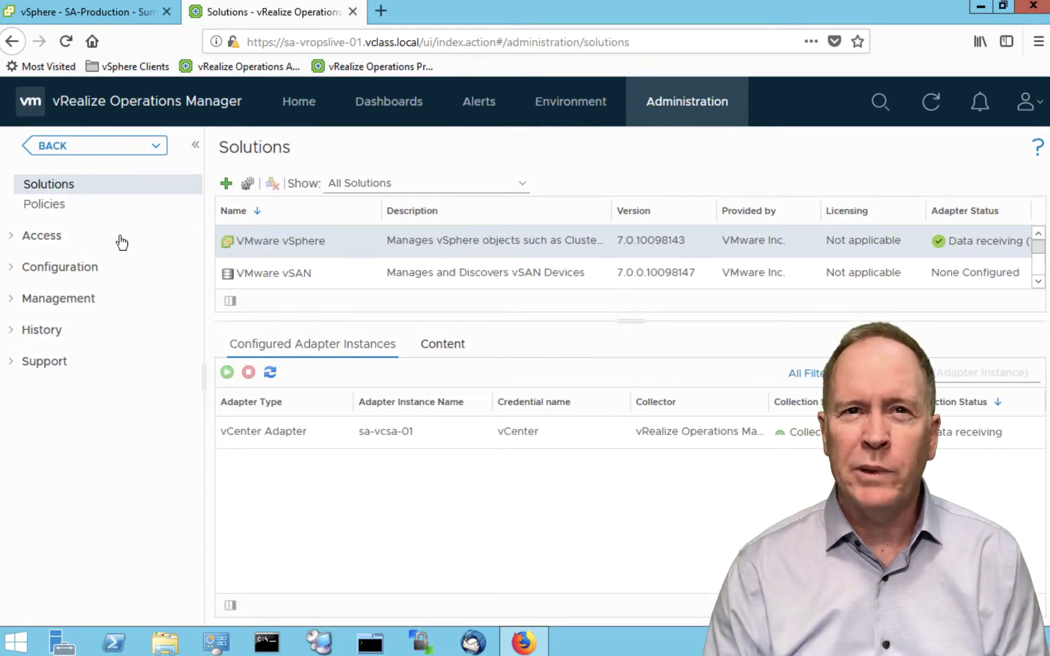
{"action": "left_click", "coordinate": [12, 271]}
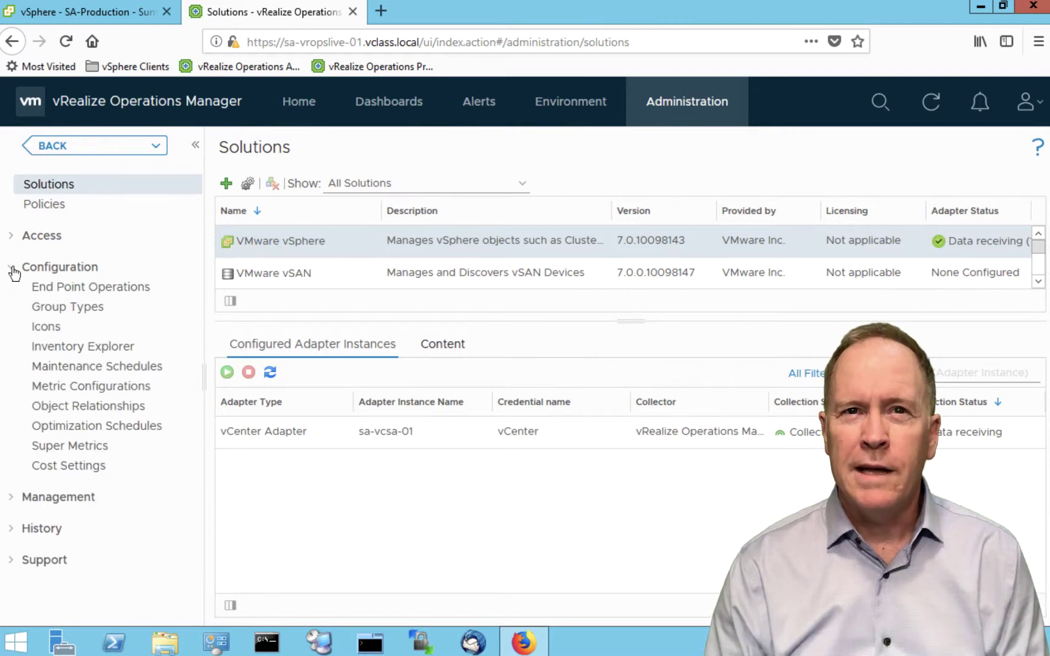
{"action": "left_click", "coordinate": [67, 310]}
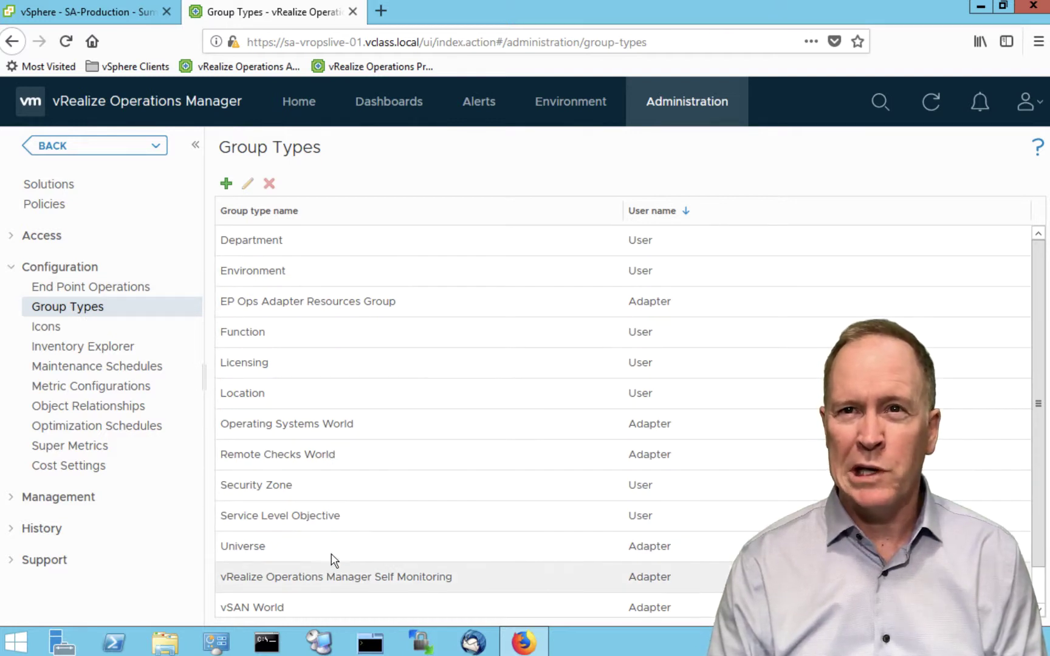
Sort Group Types by User name in reverse so User types appear before Adapter types
{"action": "left_click", "coordinate": [667, 217]}
{"action": "left_click", "coordinate": [667, 217]}
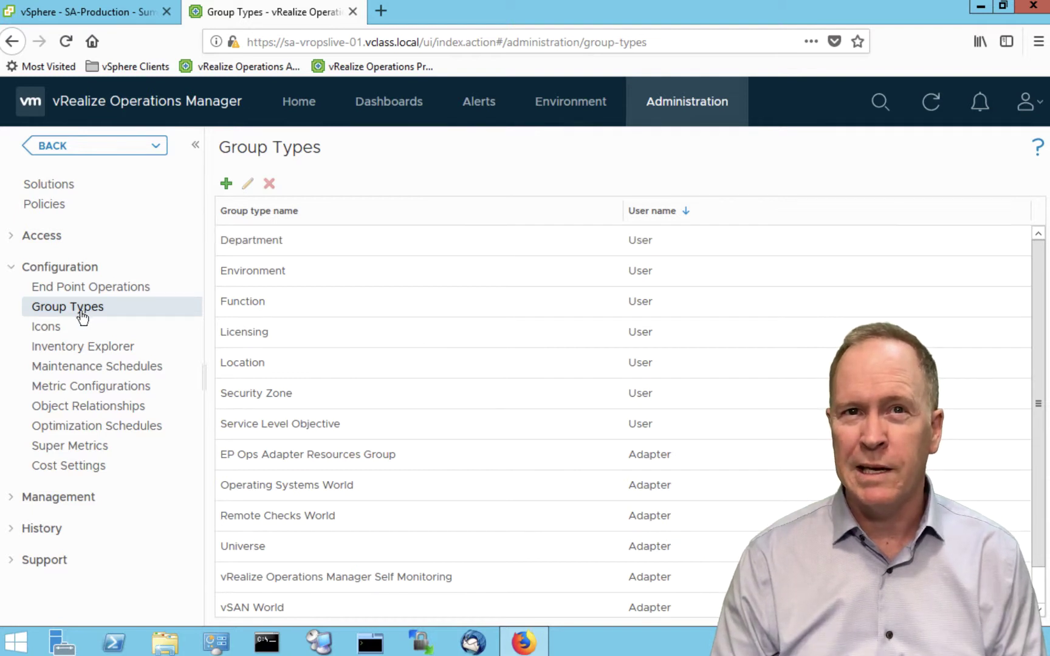
Open the Add Group Type dialog, cancel it without adding, and go to the Environment custom groups
{"action": "left_click", "coordinate": [226, 184]}
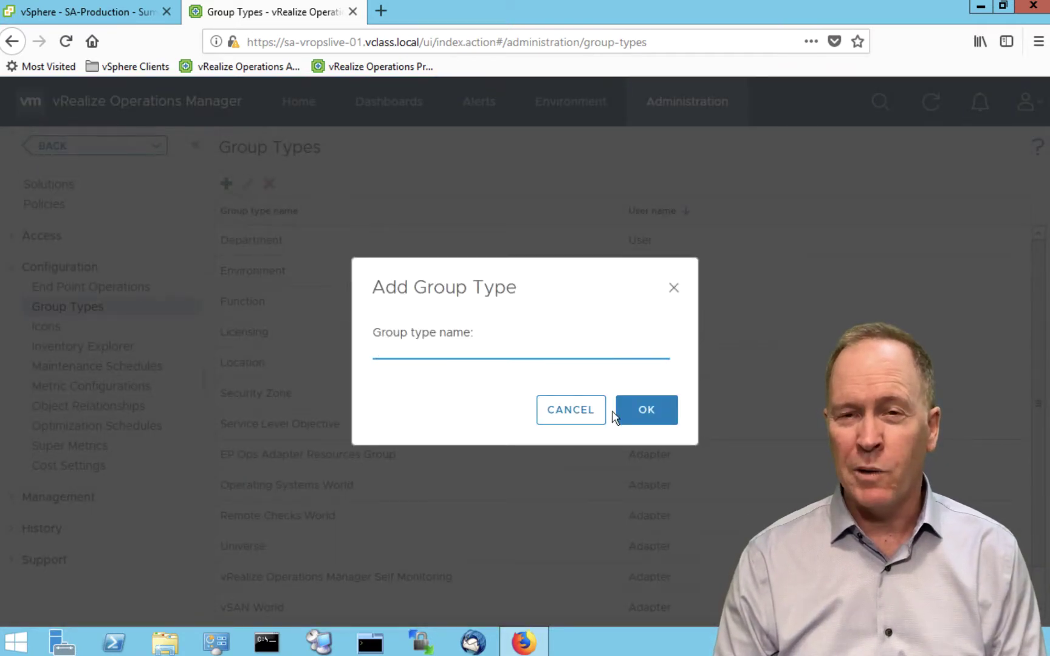
{"action": "left_click", "coordinate": [578, 416]}
{"action": "left_click", "coordinate": [578, 417]}
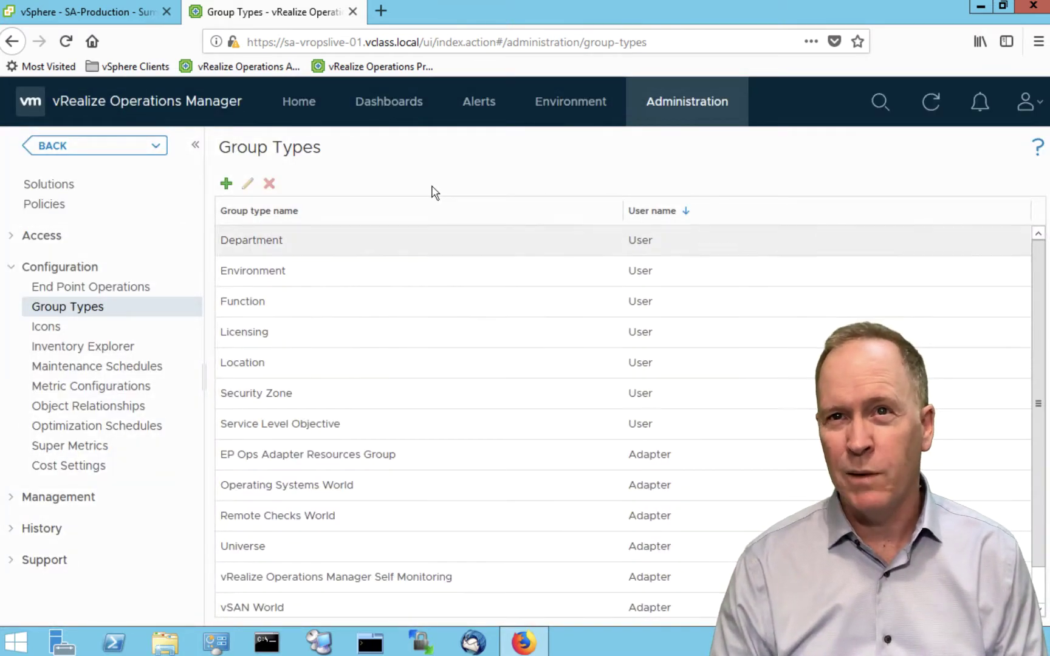
{"action": "left_click", "coordinate": [568, 112]}
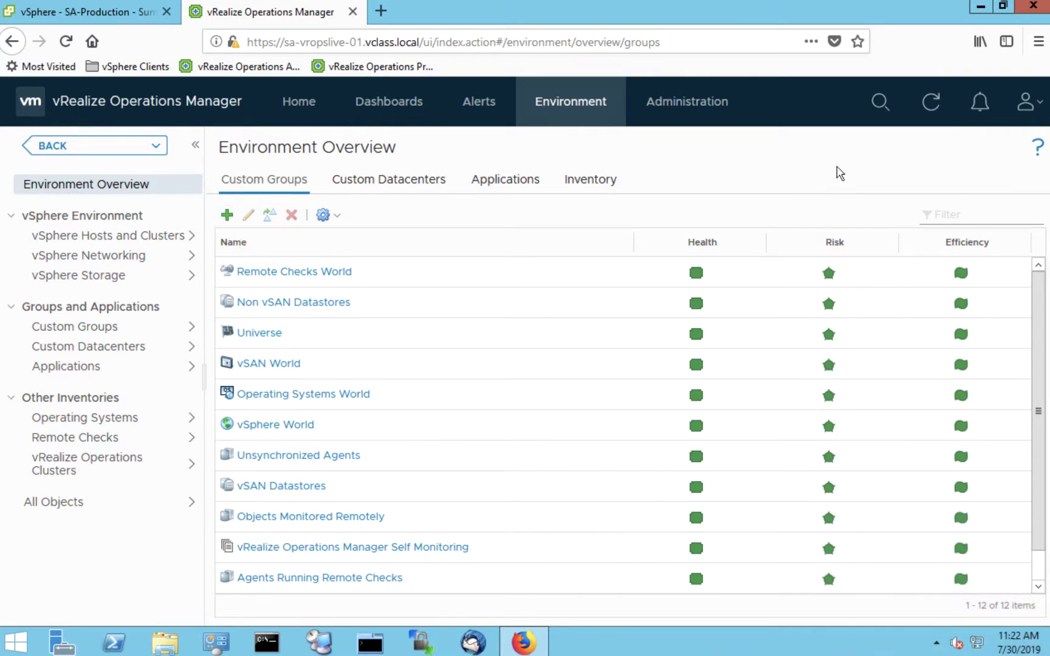
Start a new custom group and name it 'Hosts in Cluster 1'
{"action": "left_click", "coordinate": [226, 216]}
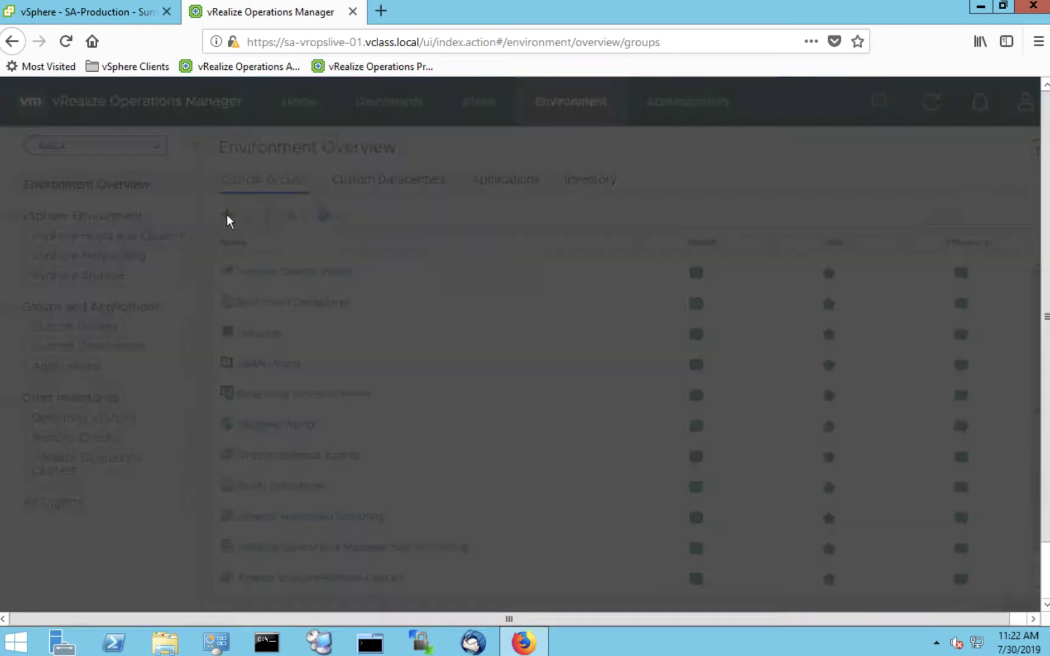
{"action": "left_click", "coordinate": [234, 150]}
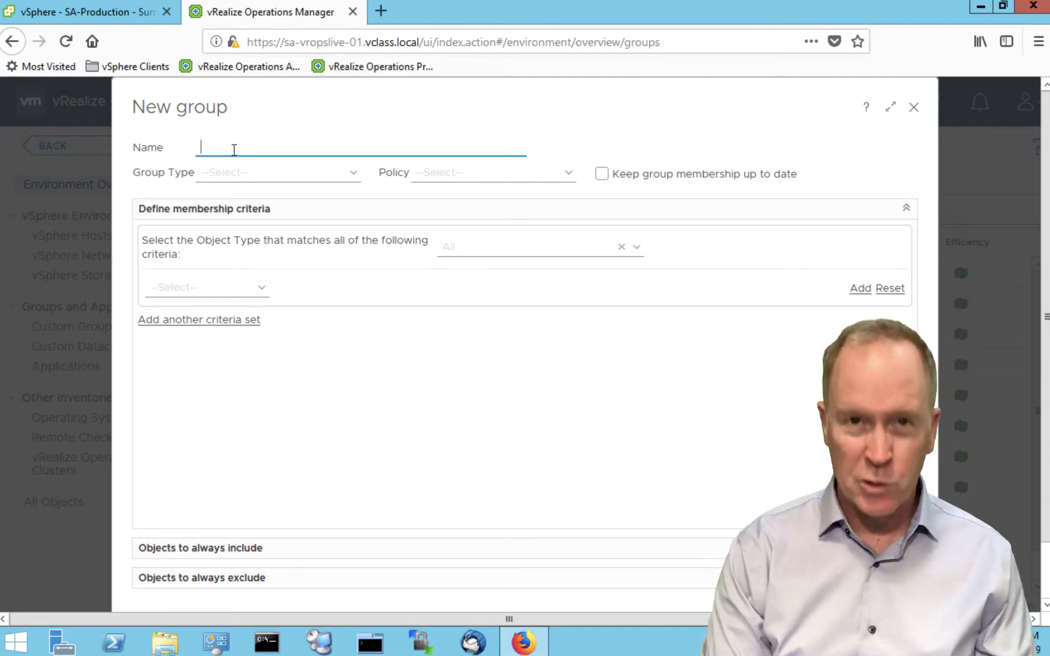
{"action": "type", "text": "Hosts in Clu"}
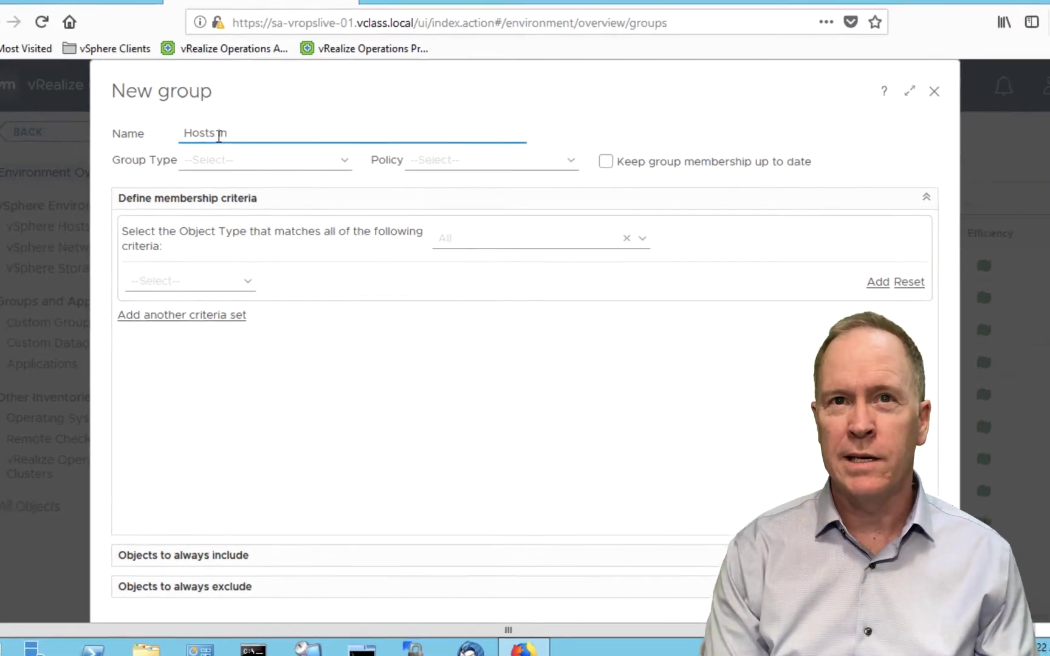
{"action": "type", "text": "ster 1"}
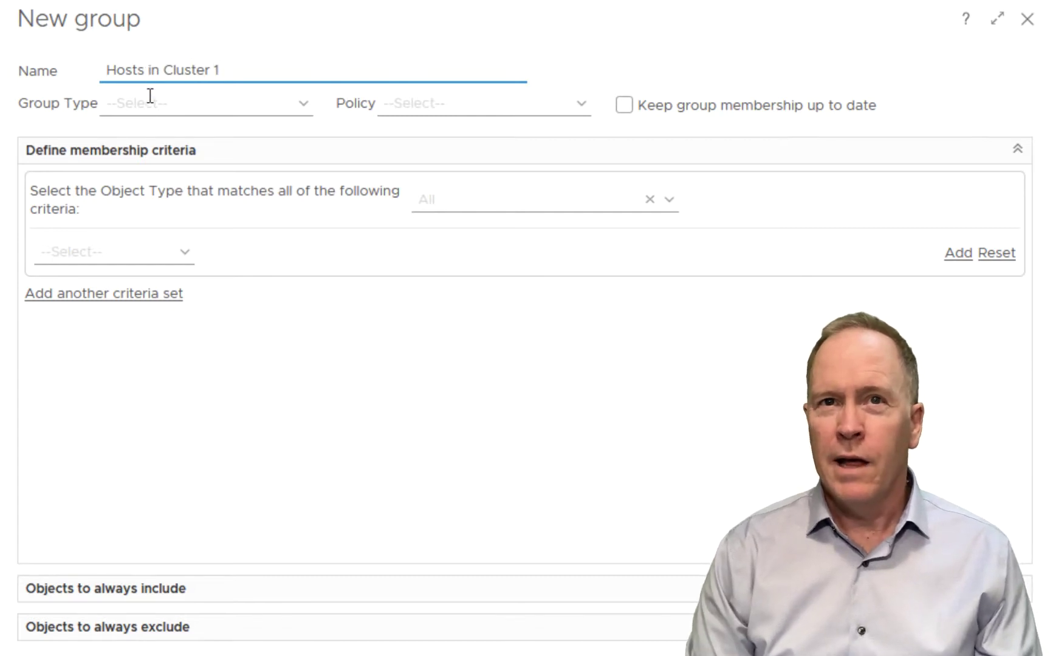
{"action": "left_click", "coordinate": [151, 101]}
{"action": "left_click", "coordinate": [304, 109]}
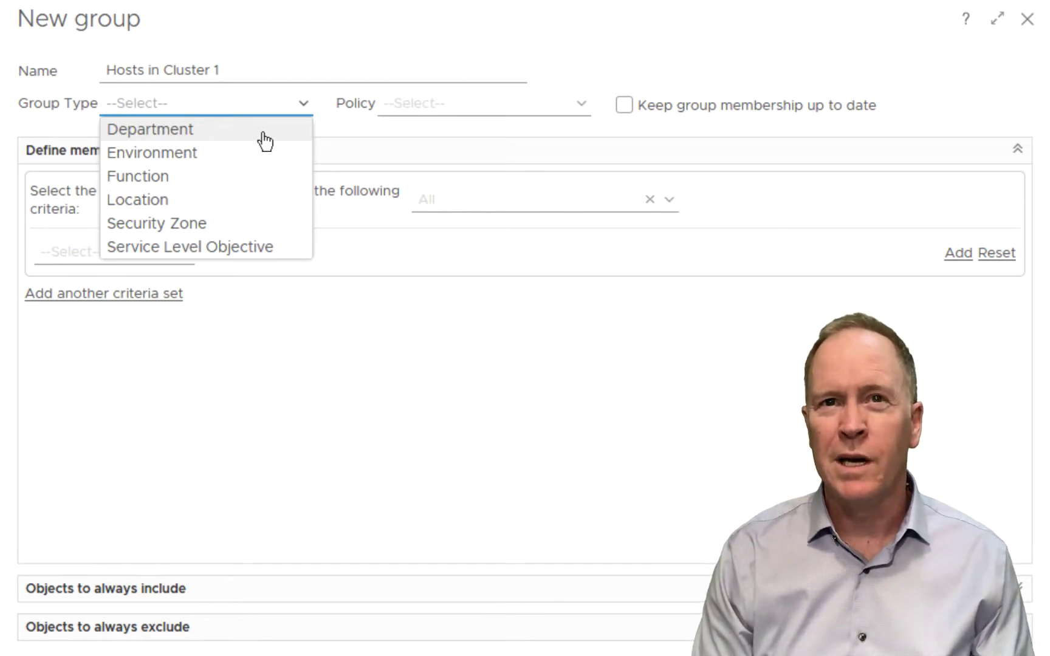
Set the group type to Department and the policy to vSphere Solution's Default Policy
{"action": "left_click", "coordinate": [216, 136]}
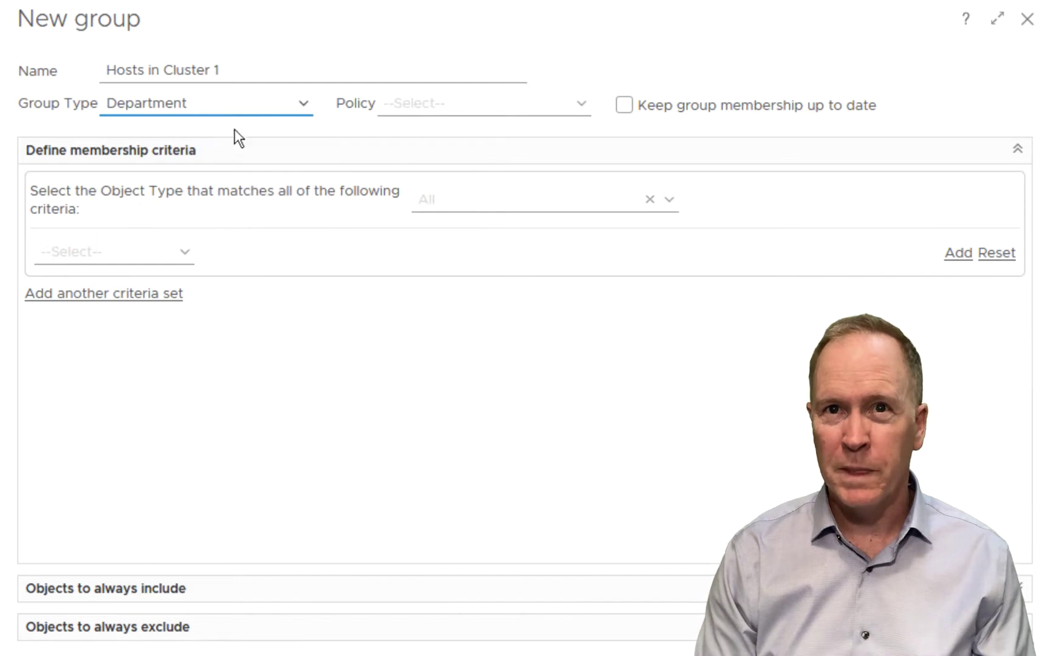
{"action": "left_click", "coordinate": [425, 102]}
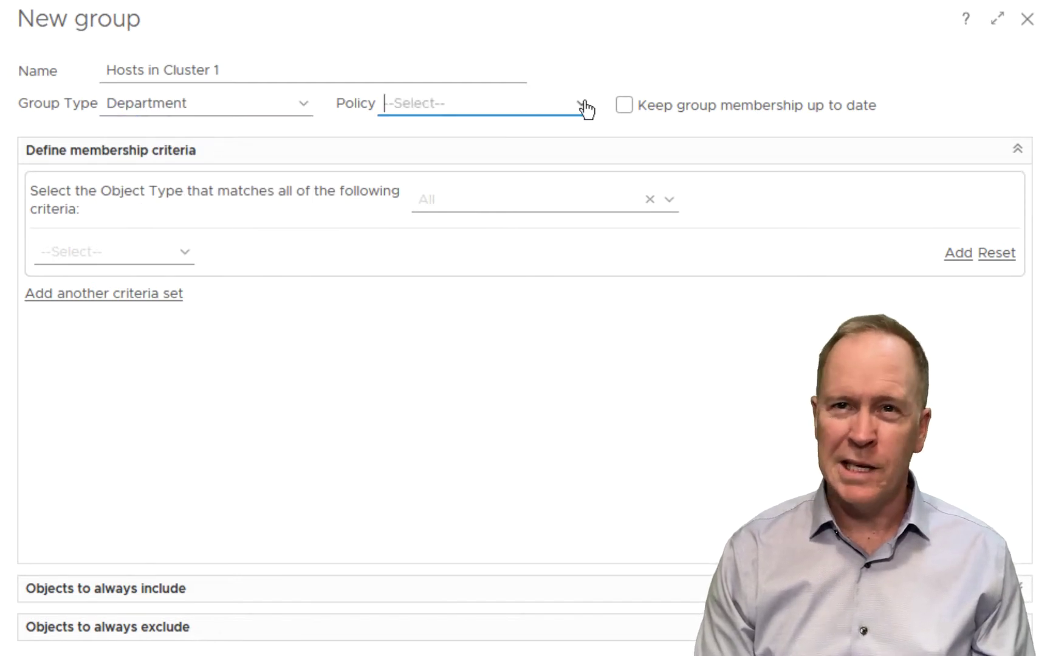
{"action": "left_click", "coordinate": [585, 106]}
{"action": "left_click_drag", "start_coordinate": [794, 222], "coordinate": [797, 380]}
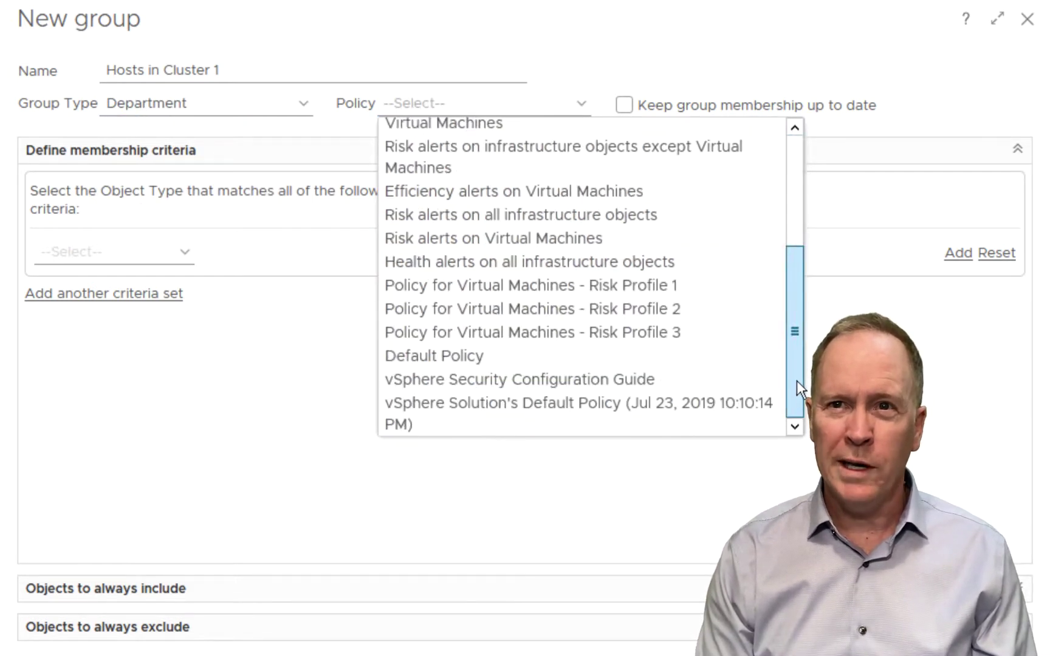
{"action": "left_click", "coordinate": [683, 415]}
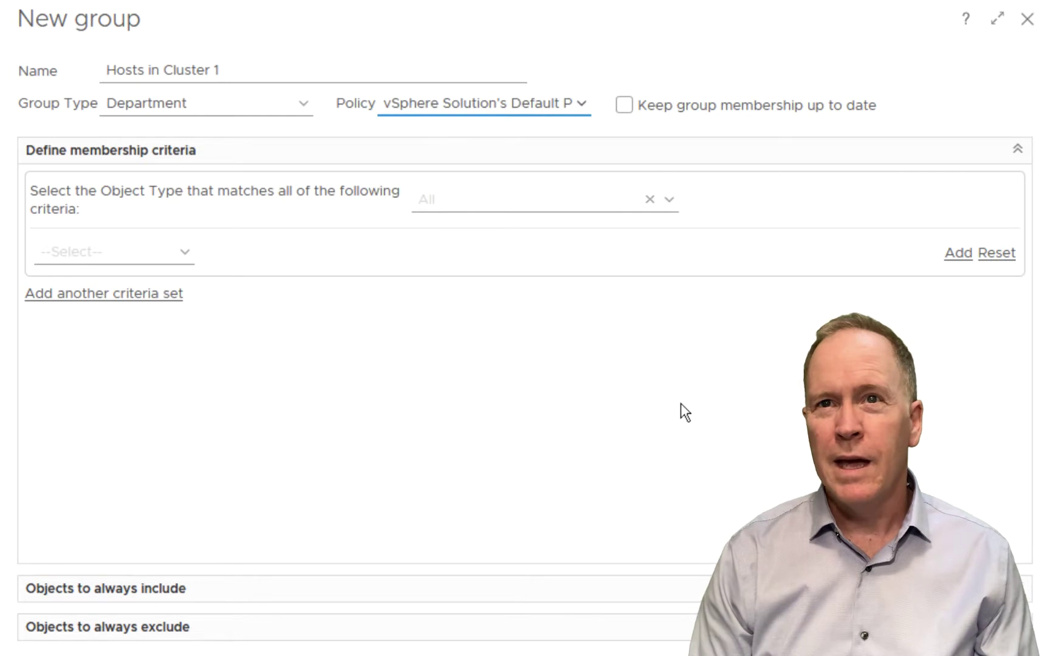
Enable Keep group membership up to date and enter 'hos' in the Object Type search
{"action": "left_click", "coordinate": [626, 107]}
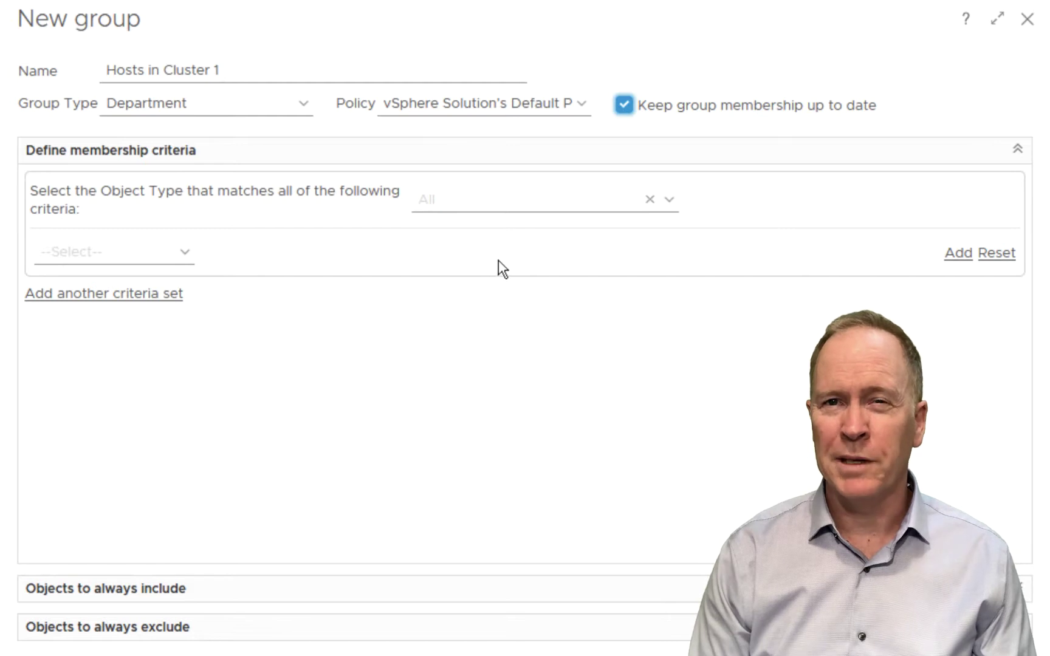
{"action": "left_click", "coordinate": [503, 200]}
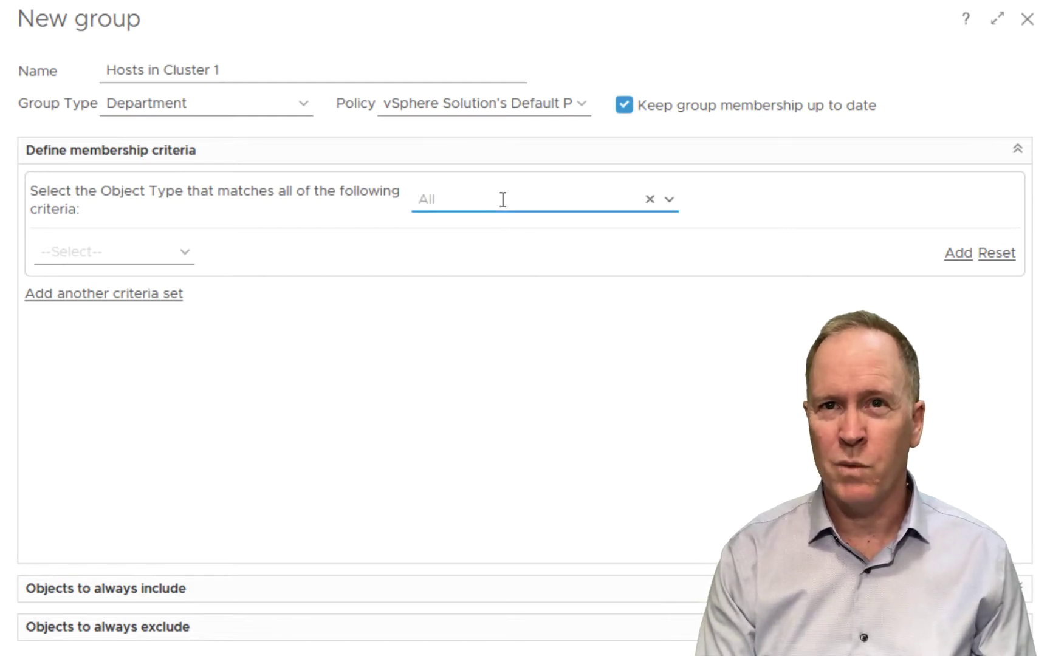
{"action": "type", "text": "host"}
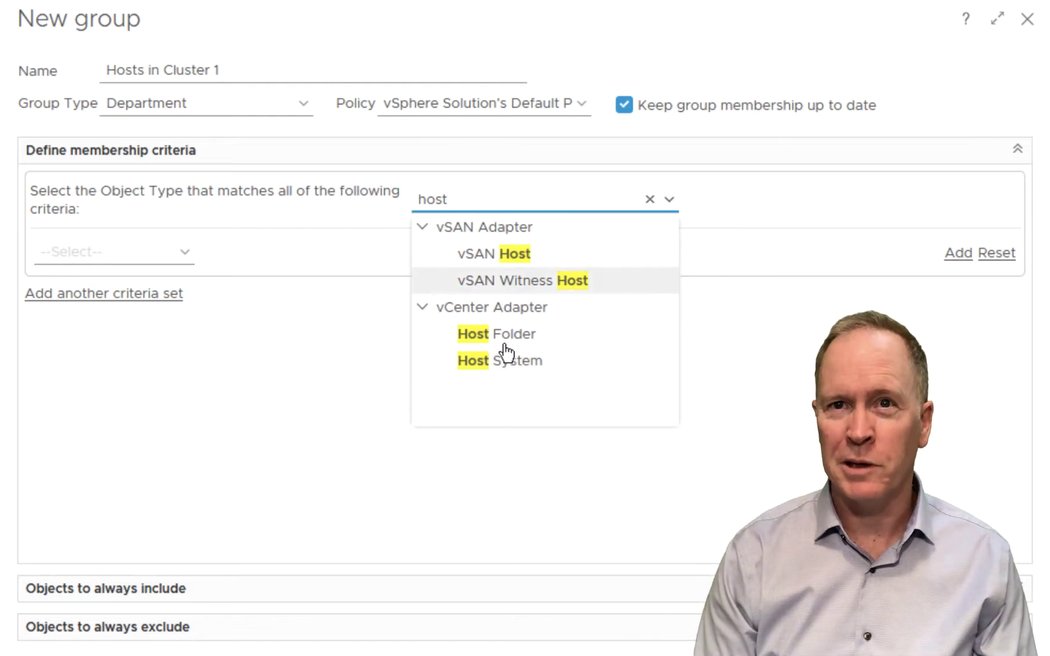
Narrow the Object Type search to 'host sy' and select the vCenter Adapter's Host System
{"action": "left_click", "coordinate": [490, 200]}
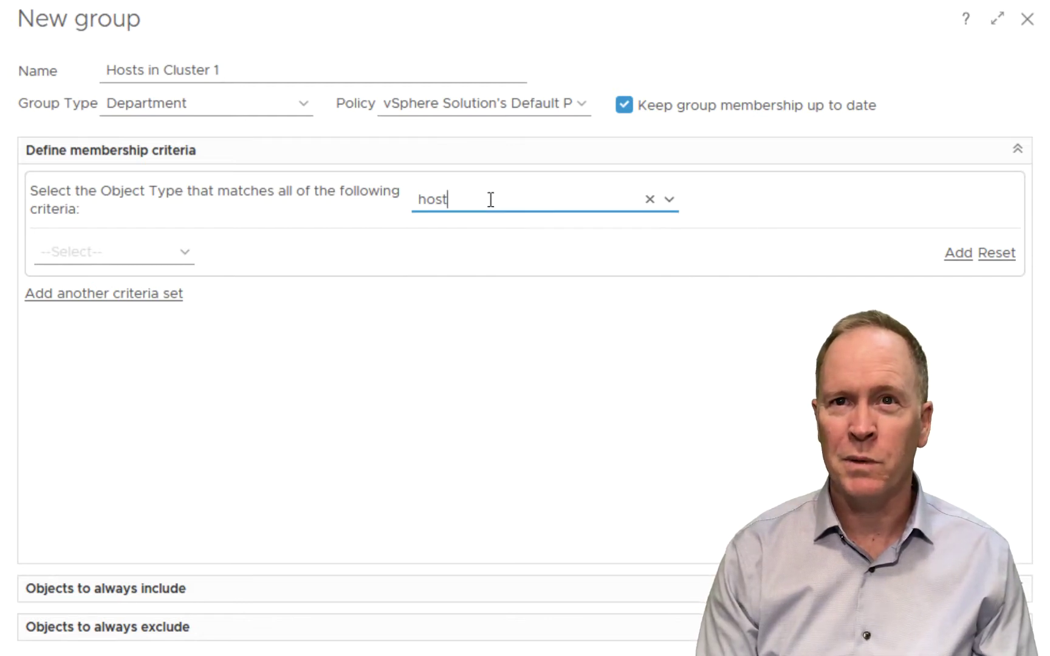
{"action": "type", "text": "sy"}
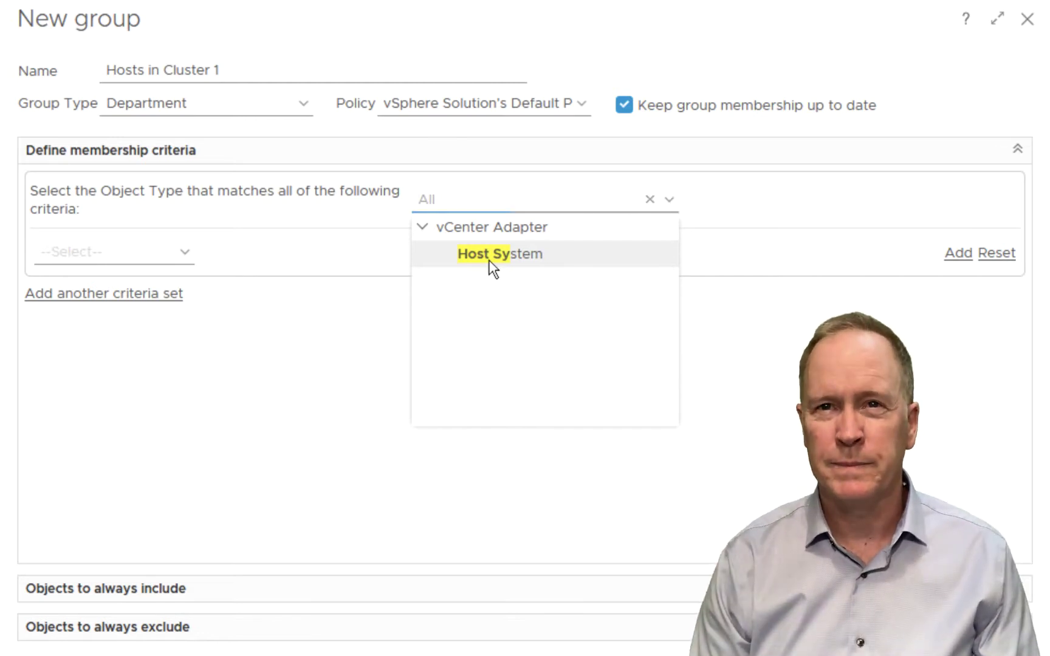
{"action": "left_click", "coordinate": [492, 267]}
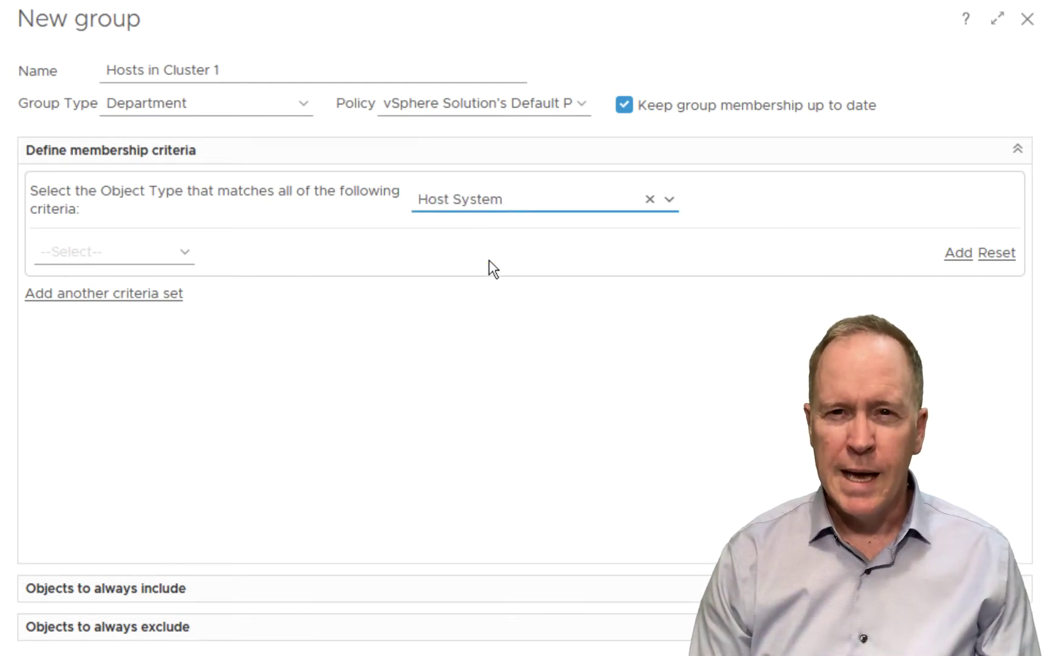
Set the Host System membership criterion to Relationship, Child of, is
{"action": "left_click", "coordinate": [185, 253]}
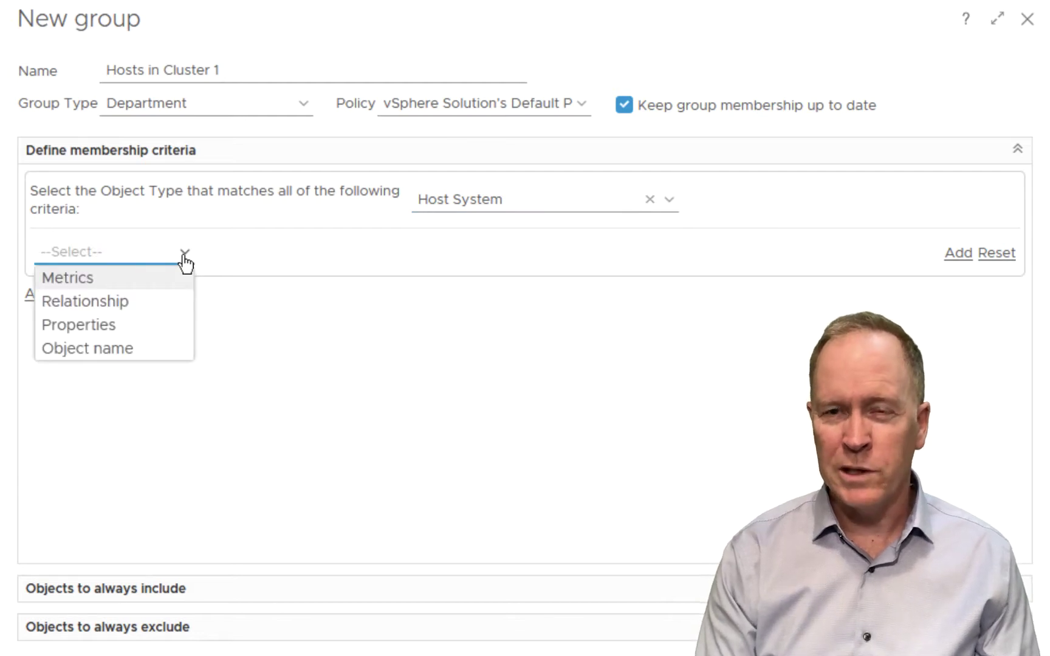
{"action": "left_click", "coordinate": [158, 305]}
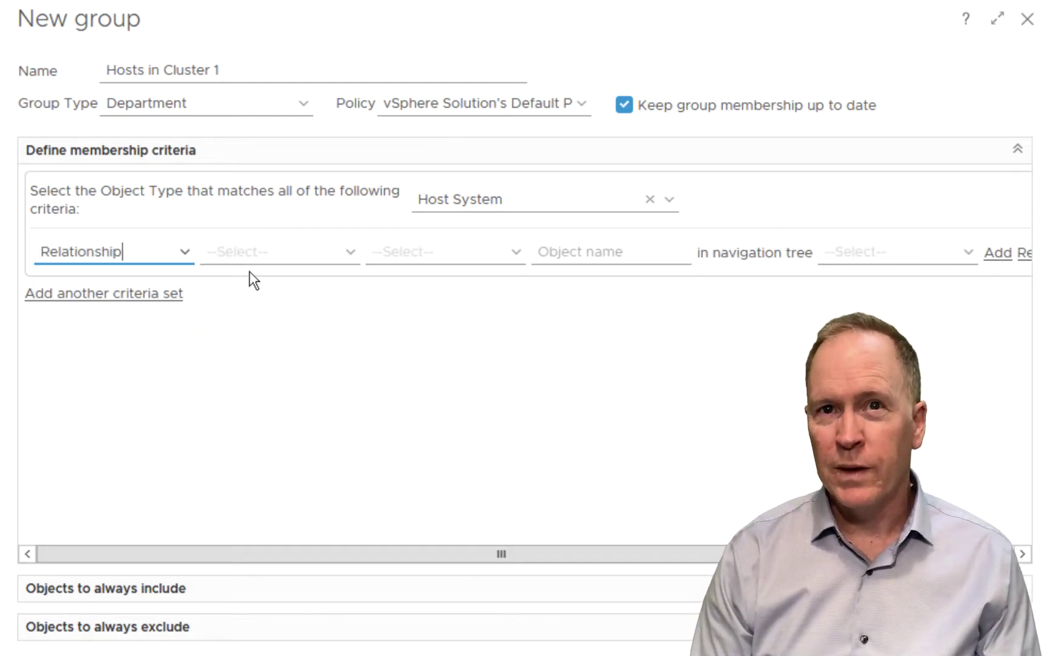
{"action": "left_click", "coordinate": [351, 253]}
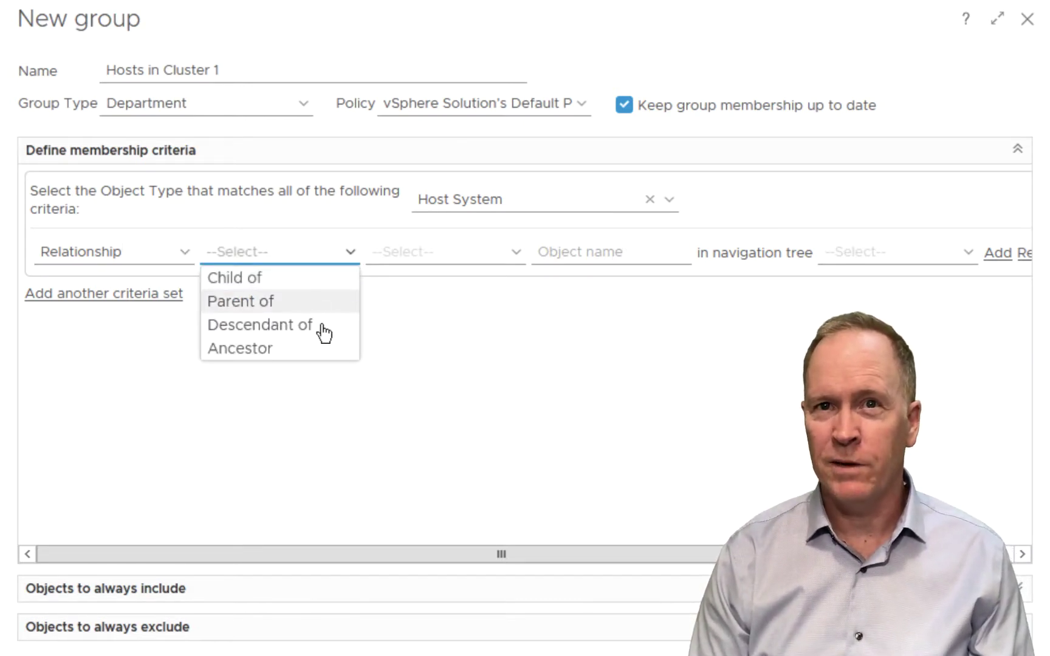
{"action": "left_click", "coordinate": [293, 285]}
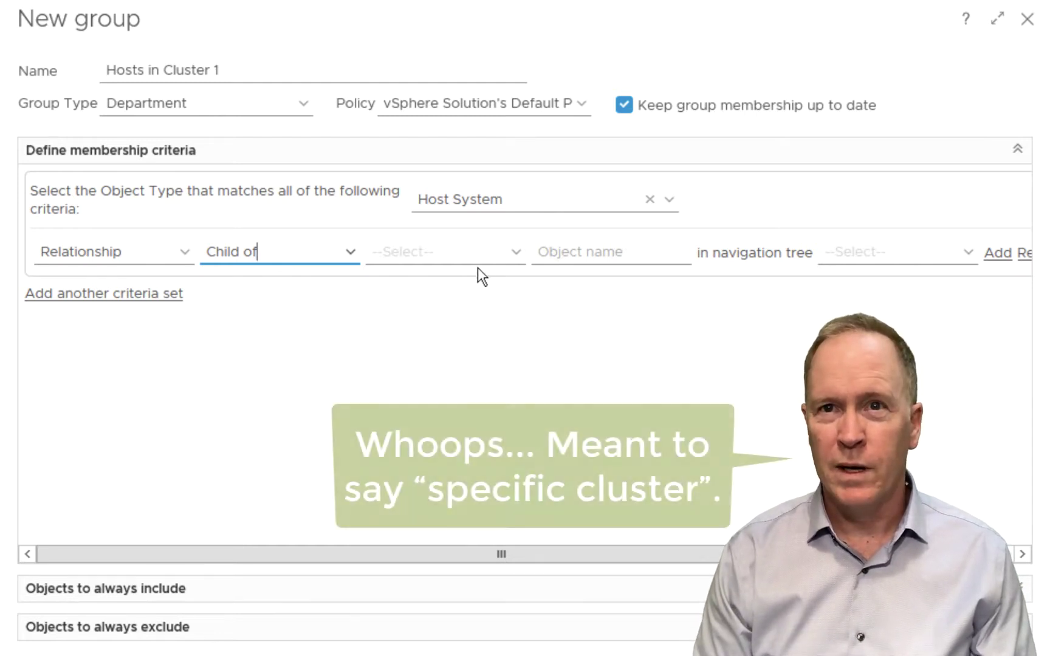
{"action": "left_click", "coordinate": [516, 253]}
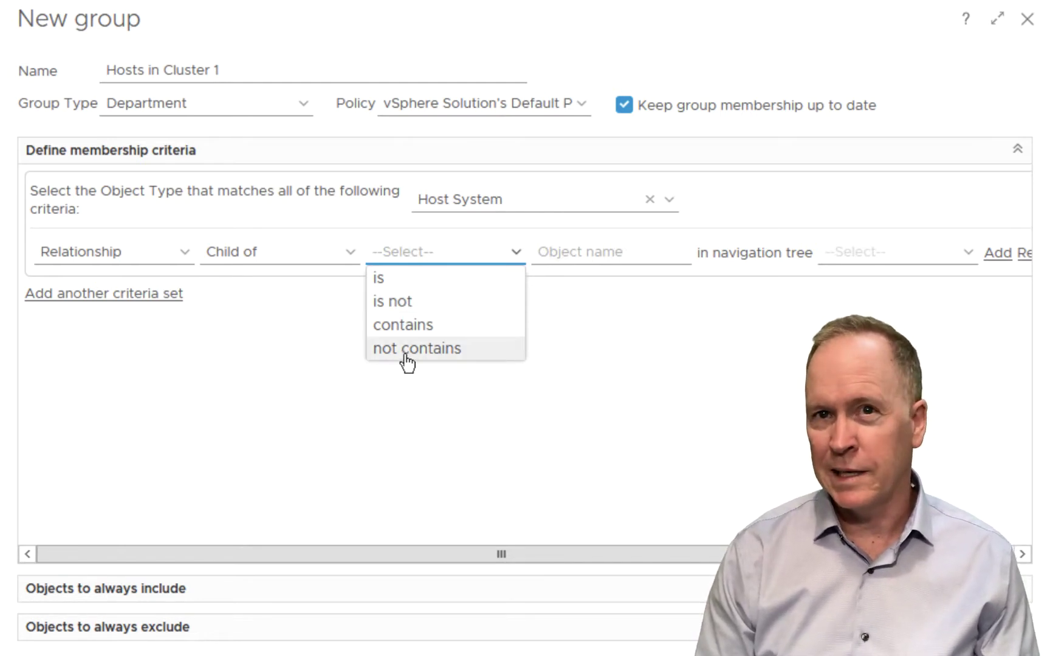
{"action": "left_click", "coordinate": [384, 279]}
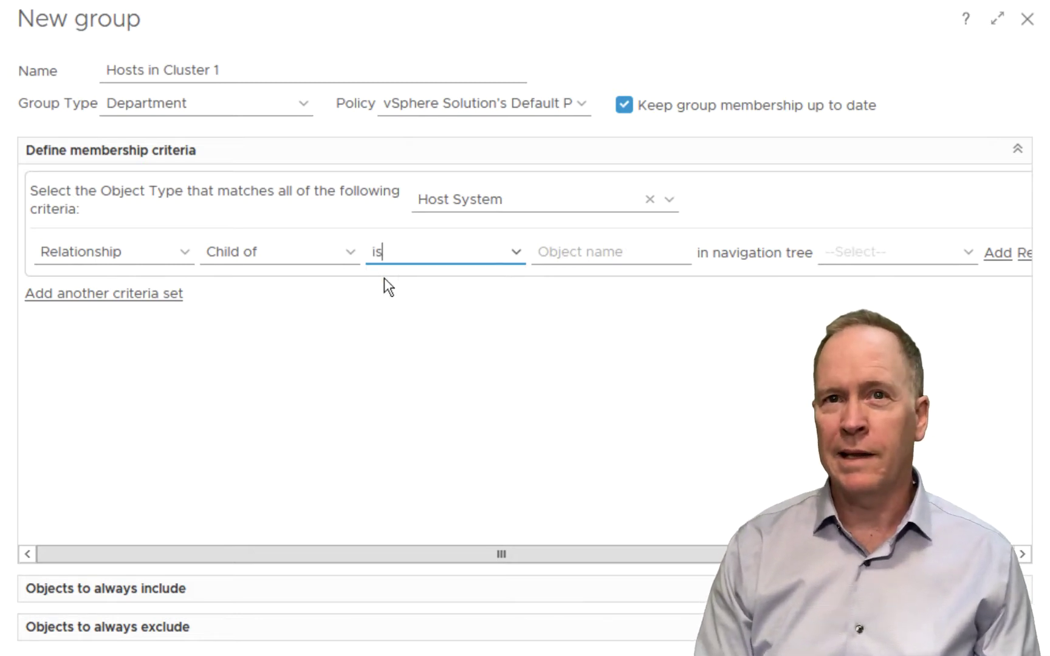
{"action": "left_click", "coordinate": [591, 252]}
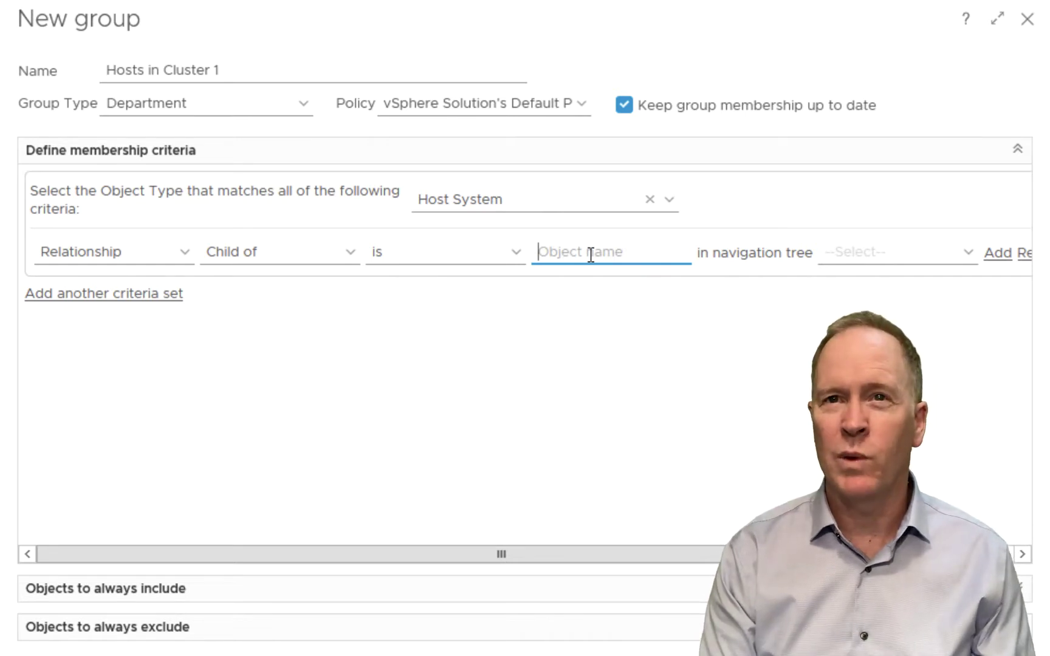
Make SA Compute-01 the parent object, using the vSphere Hosts and Clusters navigation tree
{"action": "type", "text": "sa"}
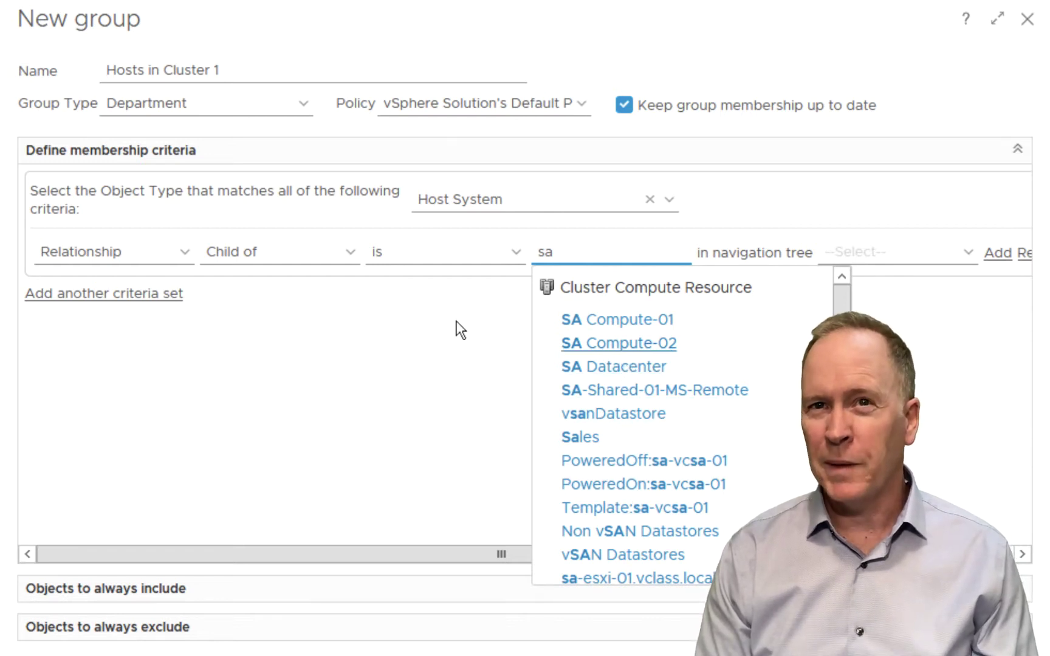
{"action": "left_click", "coordinate": [614, 327]}
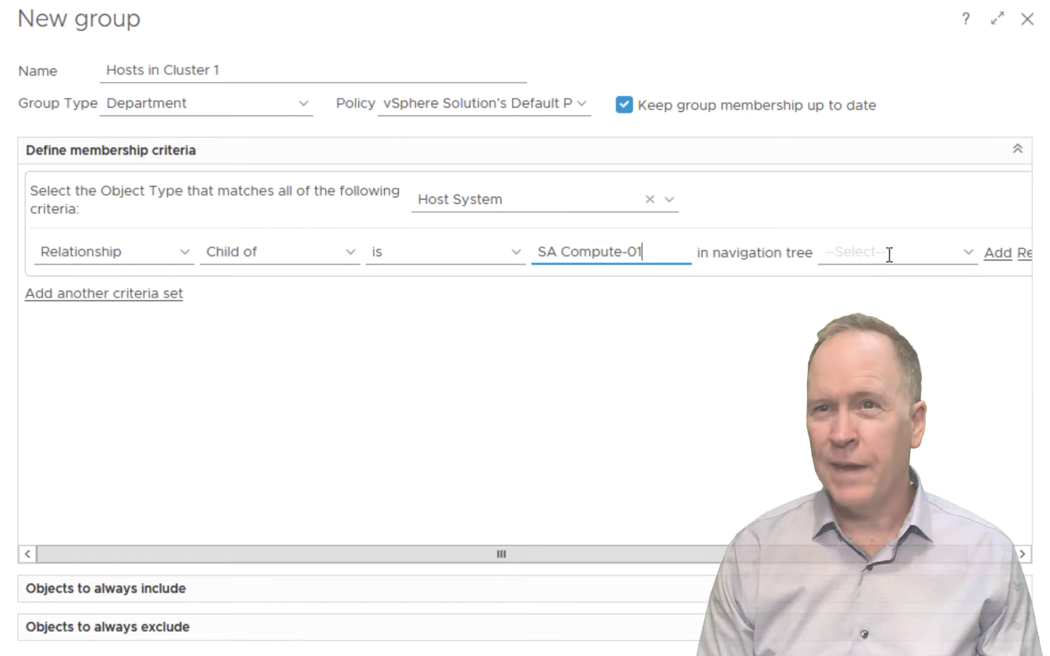
{"action": "left_click", "coordinate": [891, 254]}
{"action": "left_click", "coordinate": [969, 257]}
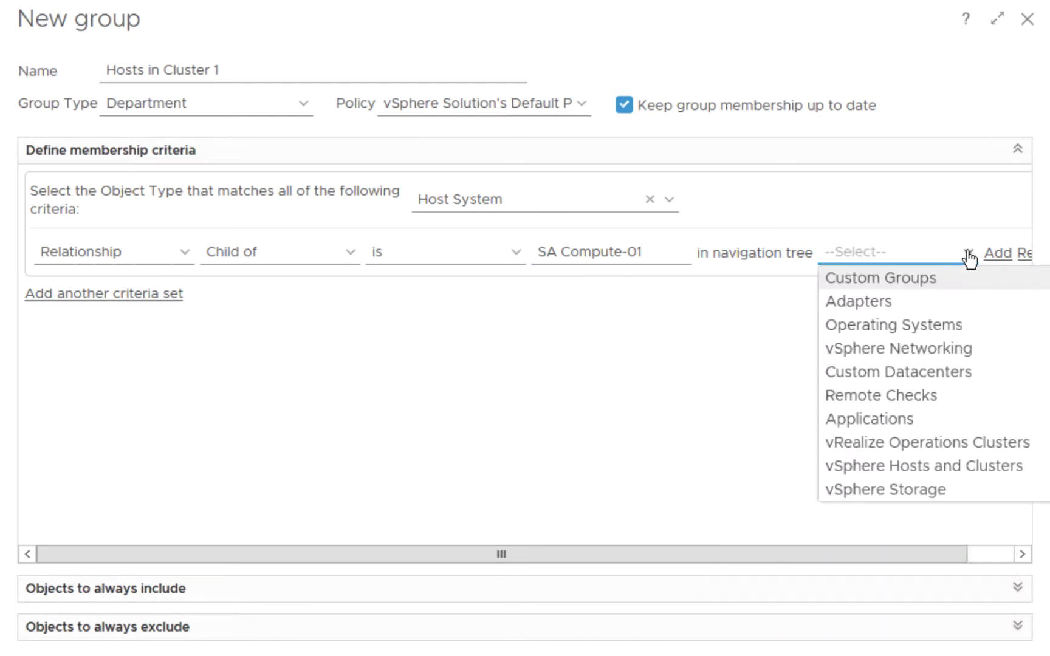
{"action": "left_click", "coordinate": [913, 477]}
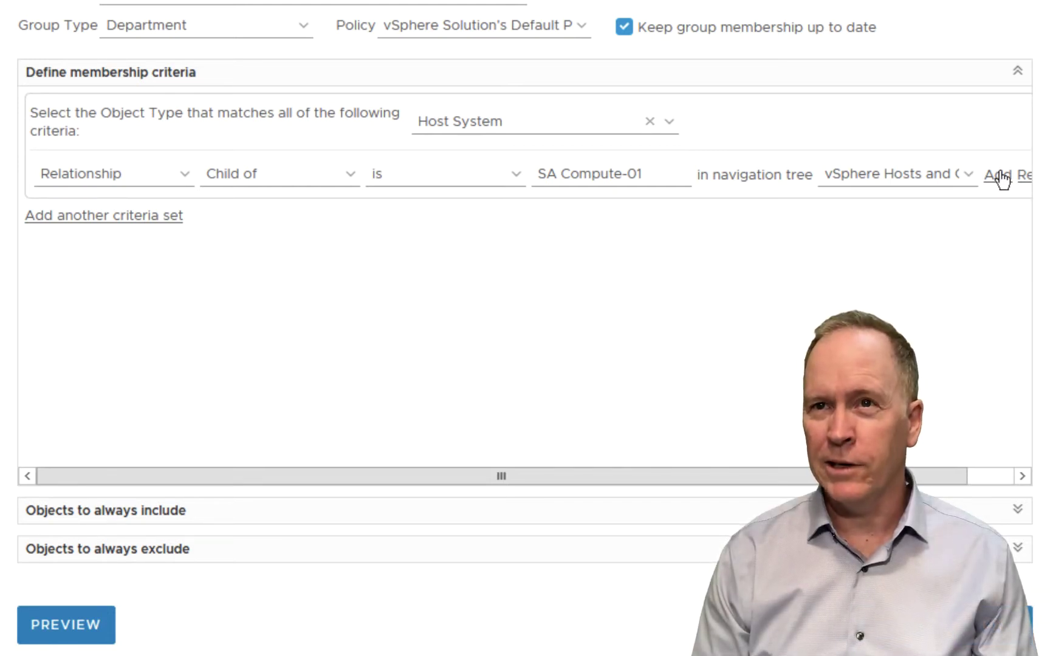
{"action": "left_click", "coordinate": [999, 177]}
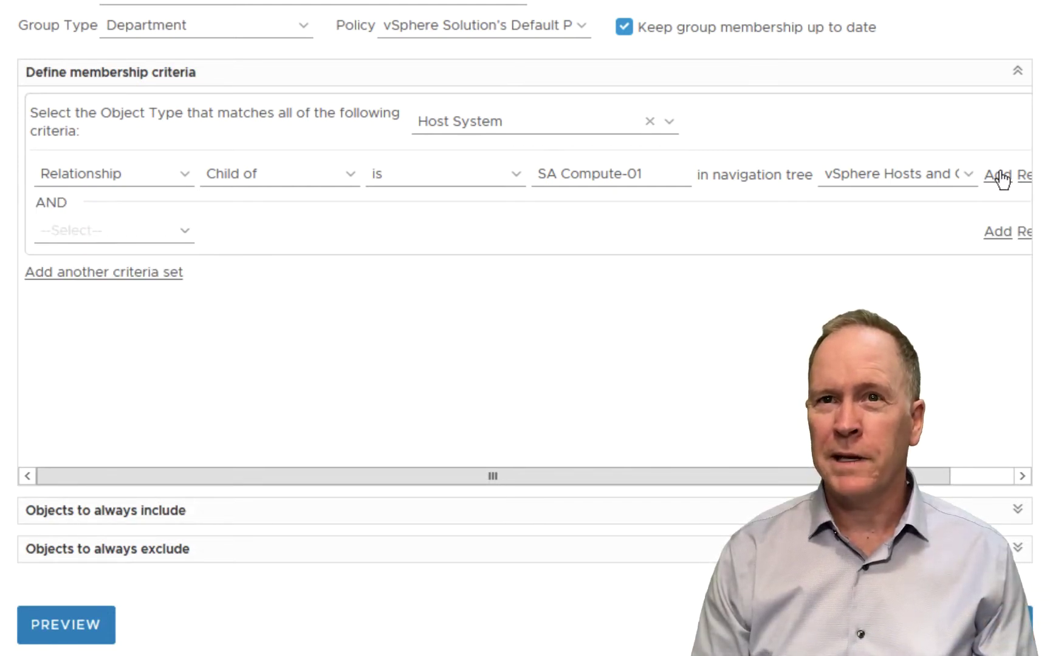
{"action": "left_click", "coordinate": [184, 235]}
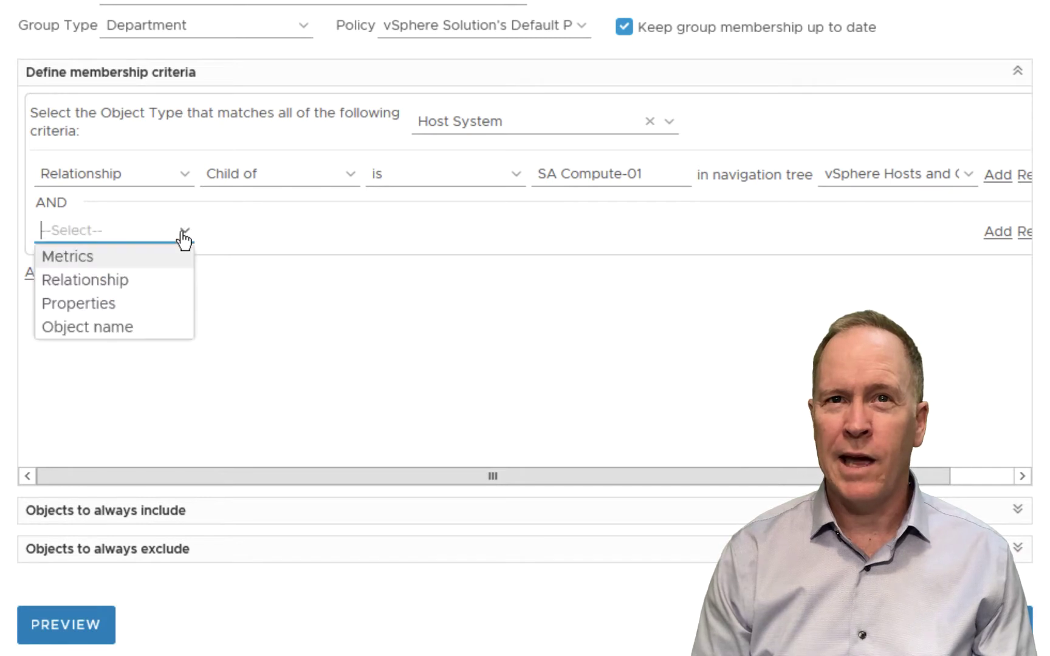
{"action": "left_click", "coordinate": [132, 258]}
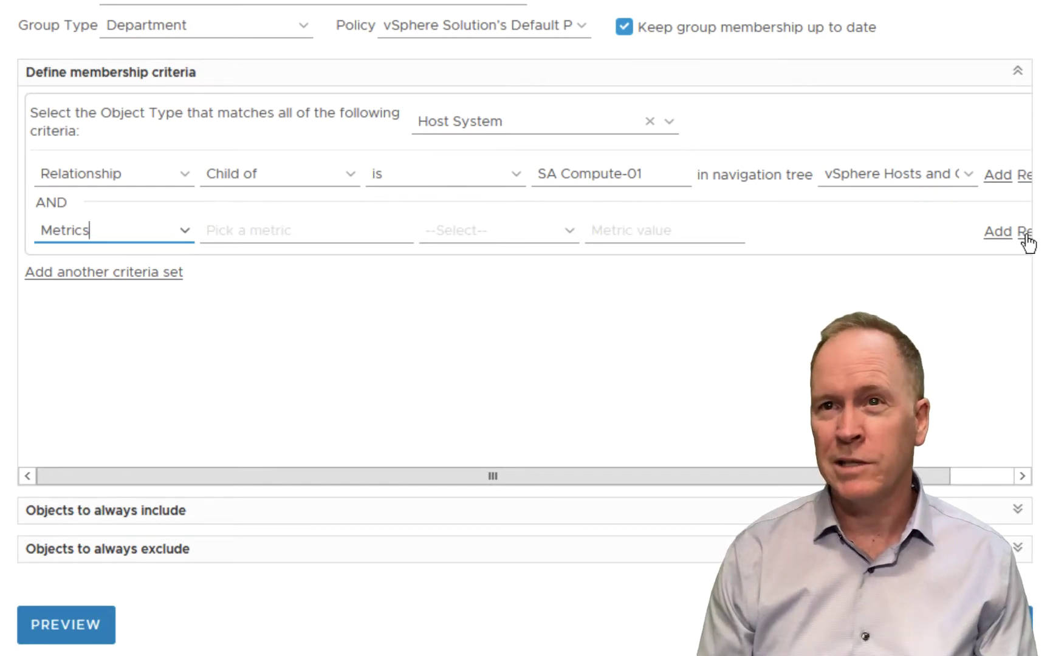
{"action": "left_click", "coordinate": [1025, 233]}
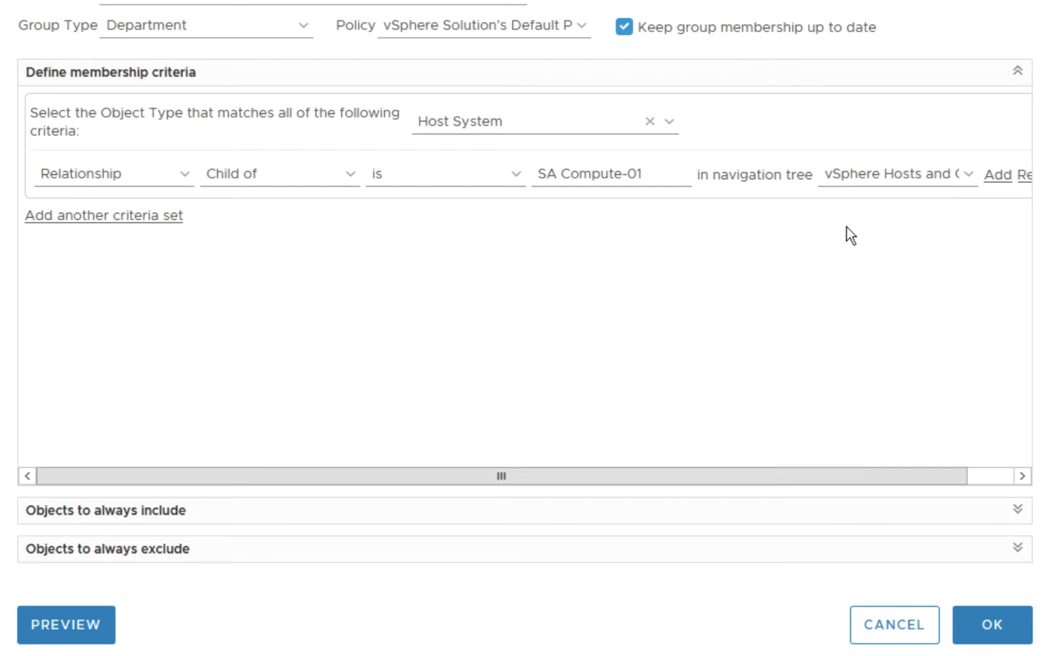
Check the Objects to always include options without adding any, then preview the three member hosts
{"action": "left_click", "coordinate": [1018, 510]}
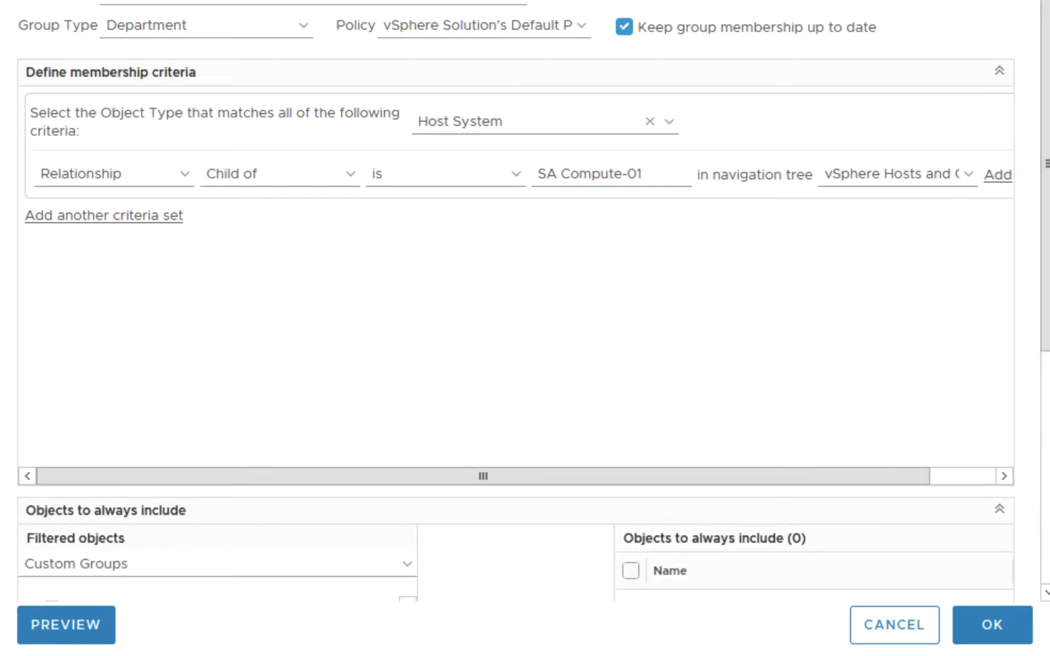
{"action": "scroll", "coordinate": [905, 520], "scroll_direction": "down", "scroll_amount": 6}
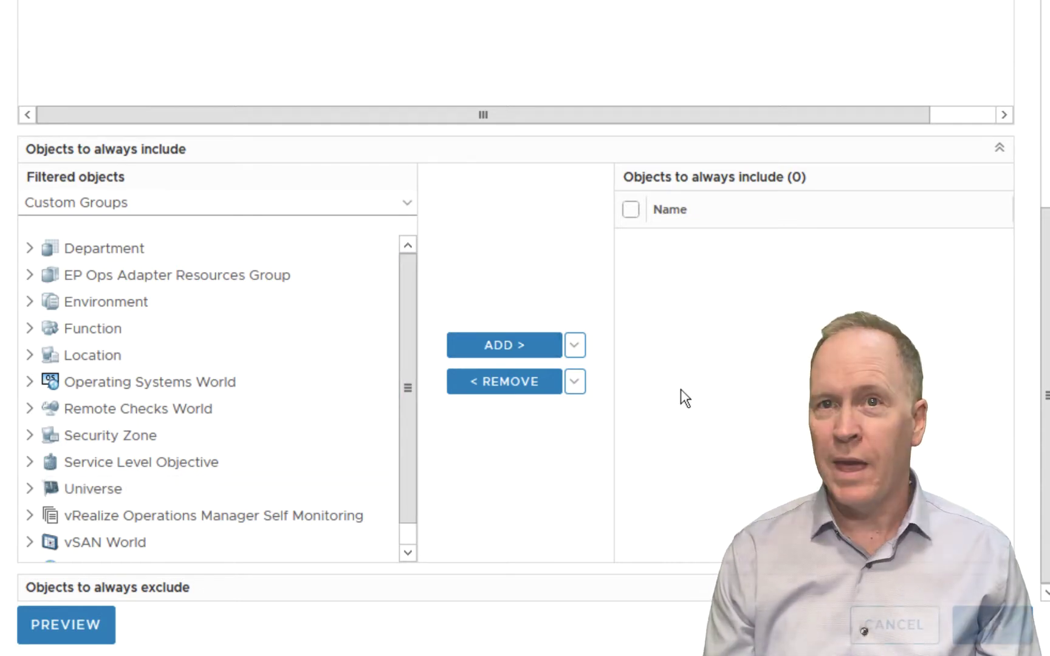
{"action": "left_click", "coordinate": [574, 345]}
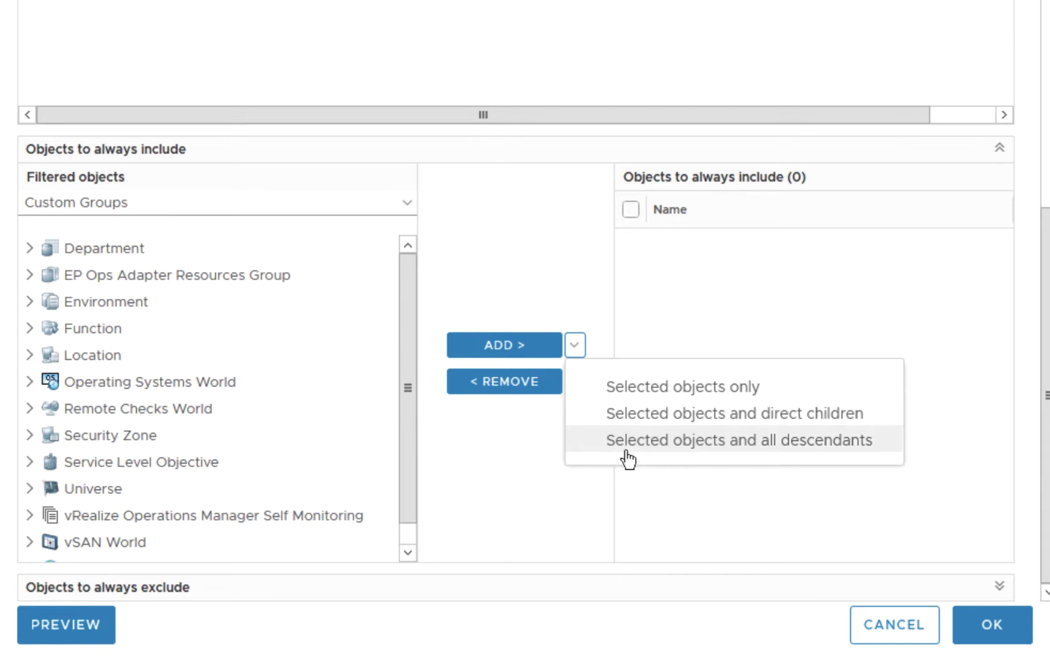
{"action": "left_click", "coordinate": [523, 472]}
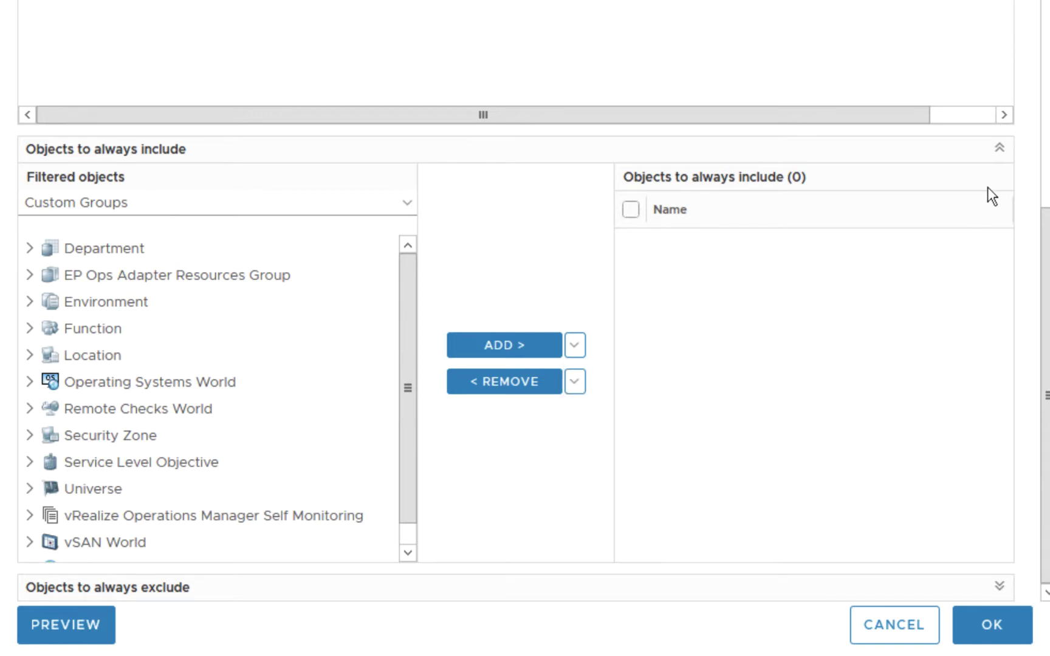
{"action": "left_click", "coordinate": [1000, 148]}
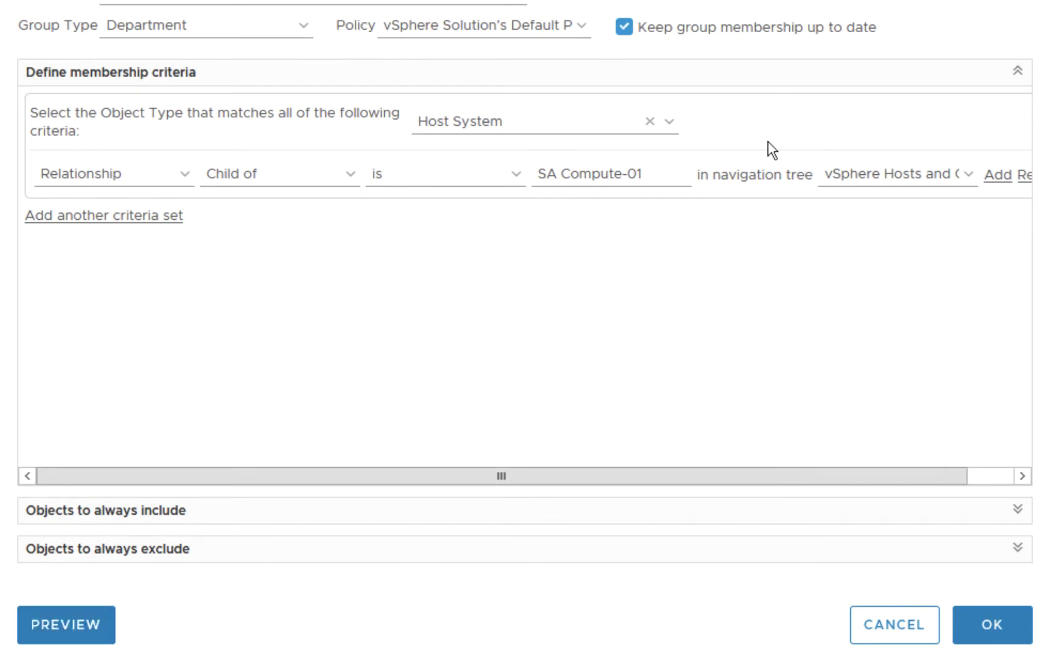
{"action": "left_click", "coordinate": [1018, 72]}
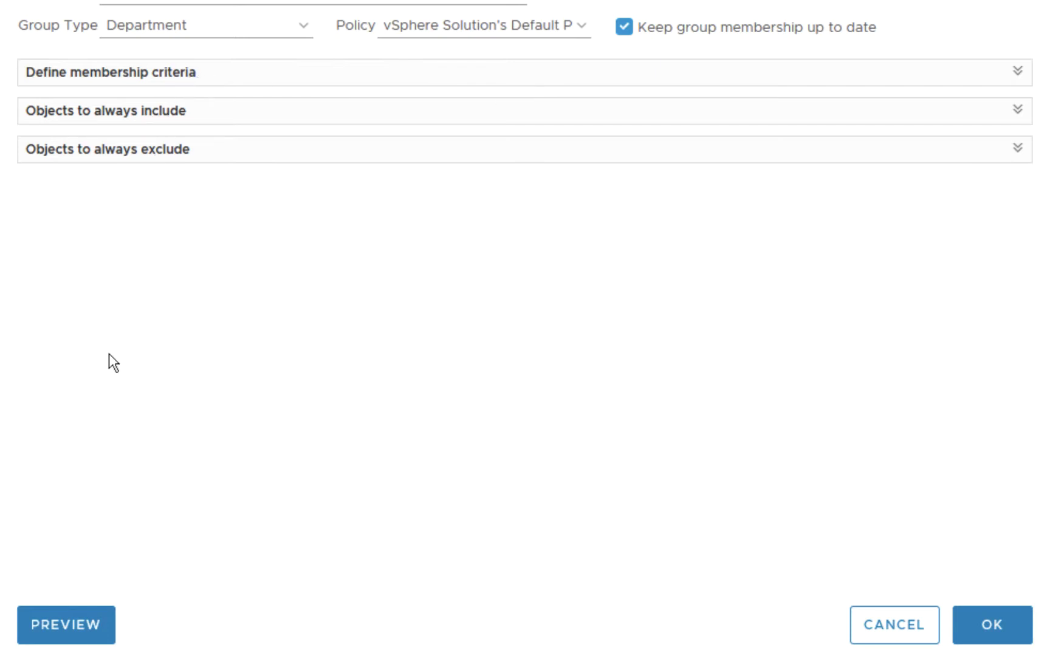
{"action": "left_click", "coordinate": [82, 622]}
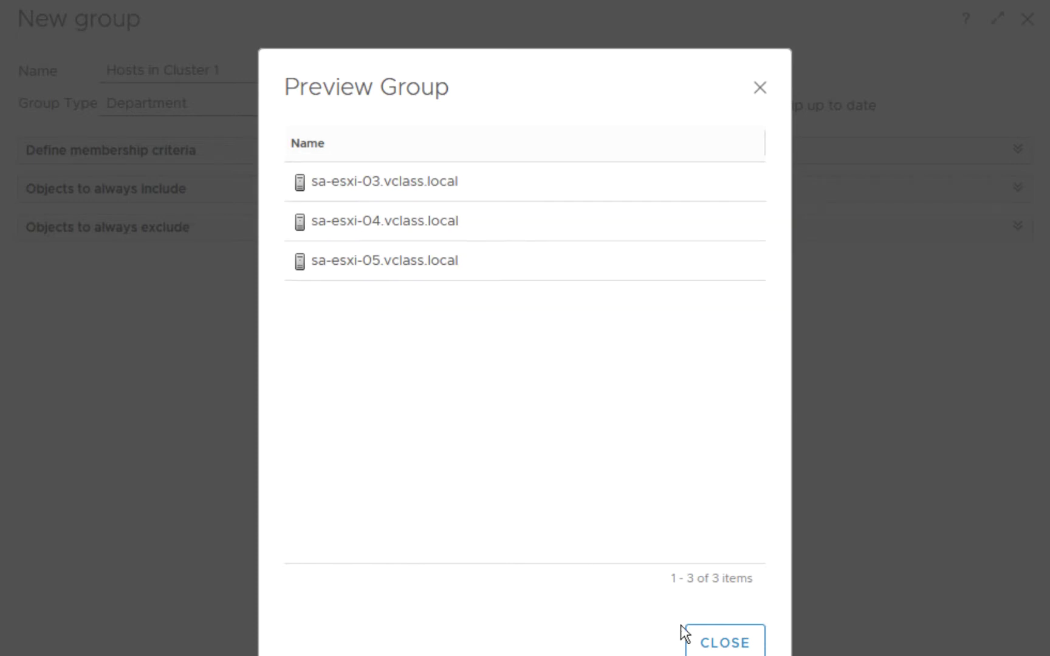
Reopen the membership criteria and re-preview to confirm sa-esxi-03, -04 and -05 as members
{"action": "left_click", "coordinate": [710, 644]}
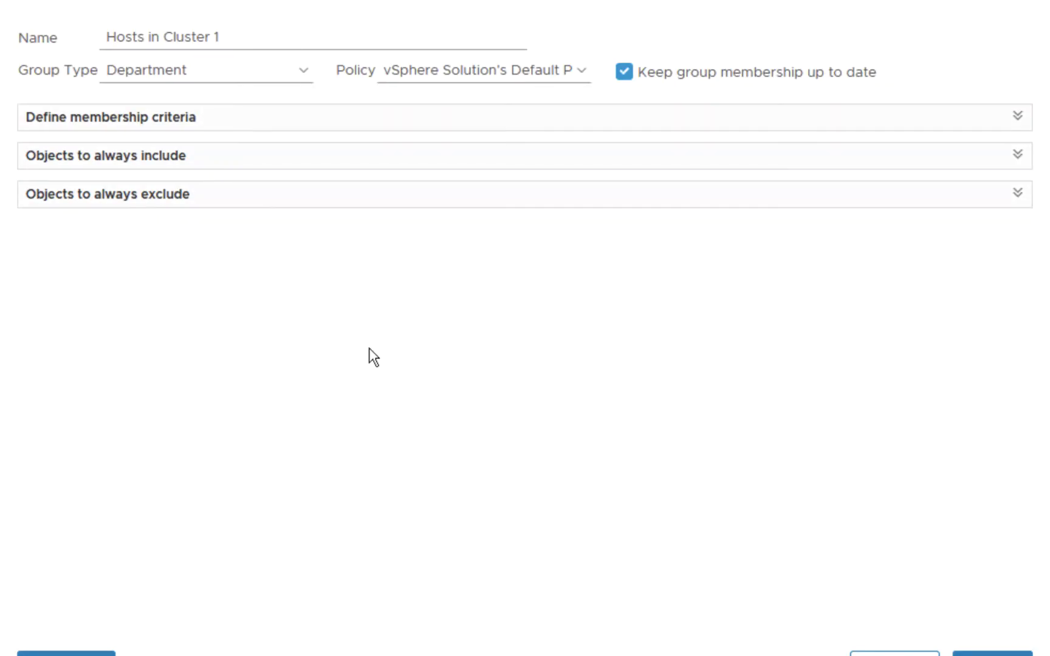
{"action": "left_click", "coordinate": [1018, 117]}
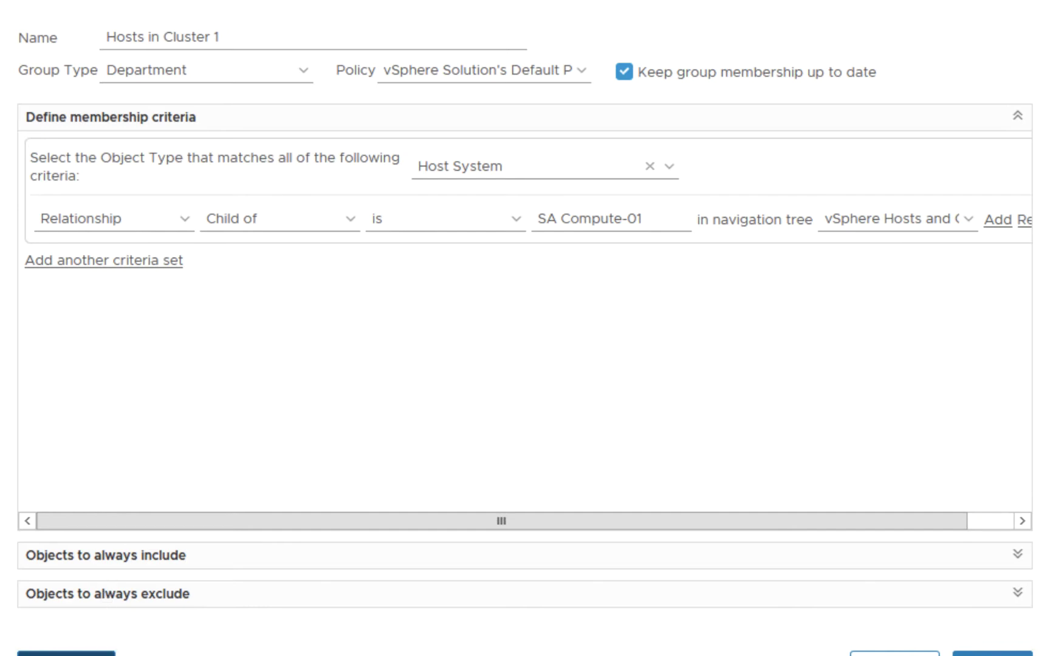
{"action": "left_click", "coordinate": [67, 654]}
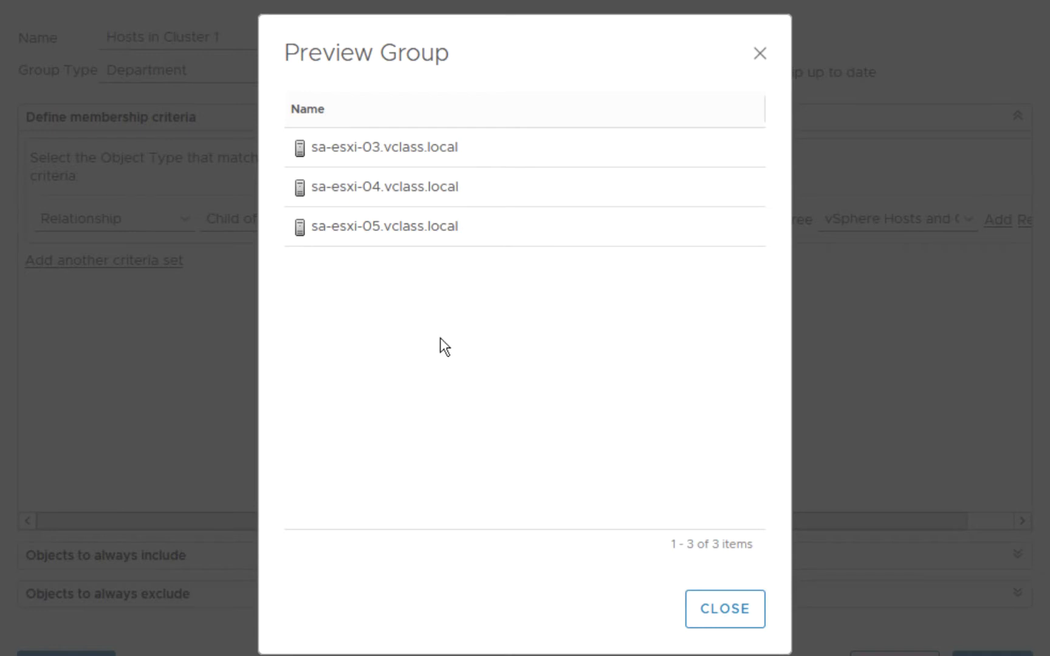
{"action": "left_click", "coordinate": [726, 609]}
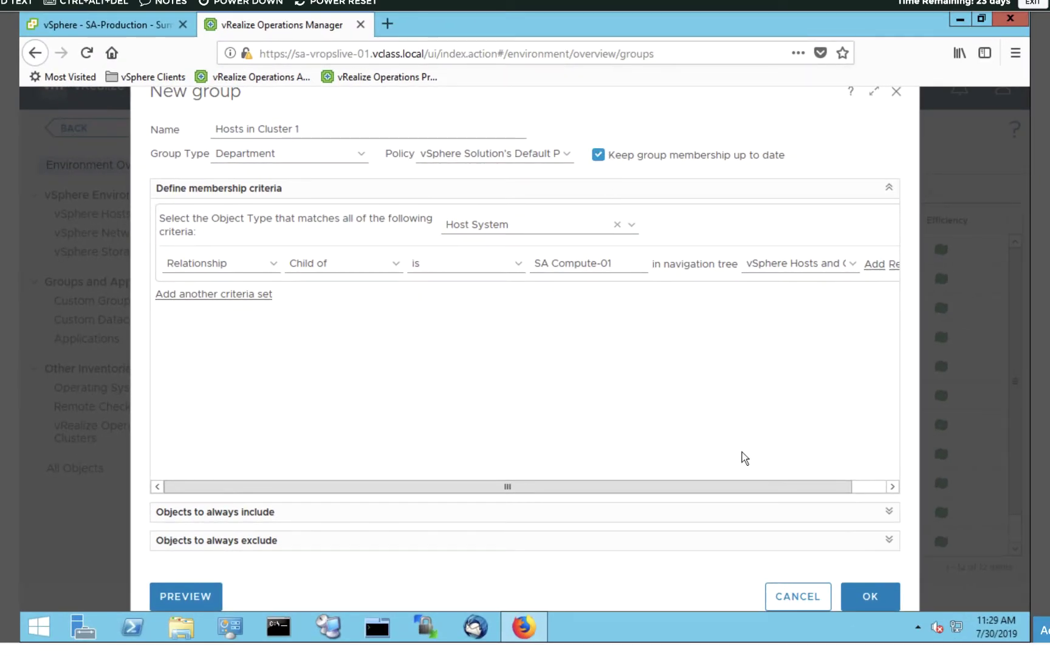
Save Hosts in Cluster 1, refresh the Custom Groups list, and open the group's page
{"action": "left_click", "coordinate": [863, 598]}
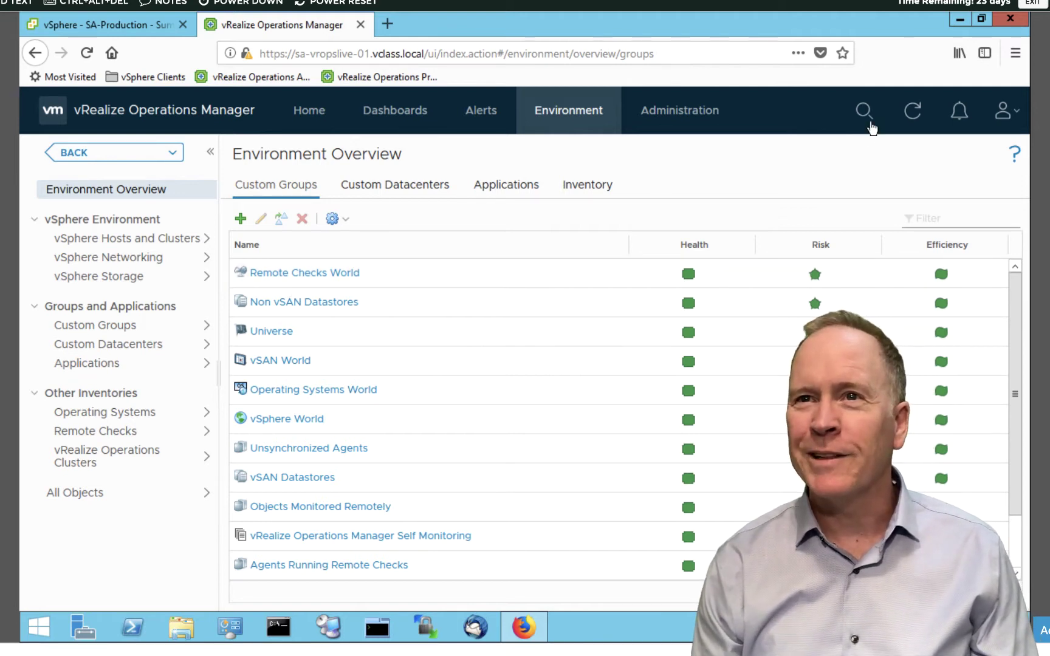
{"action": "left_click", "coordinate": [913, 113]}
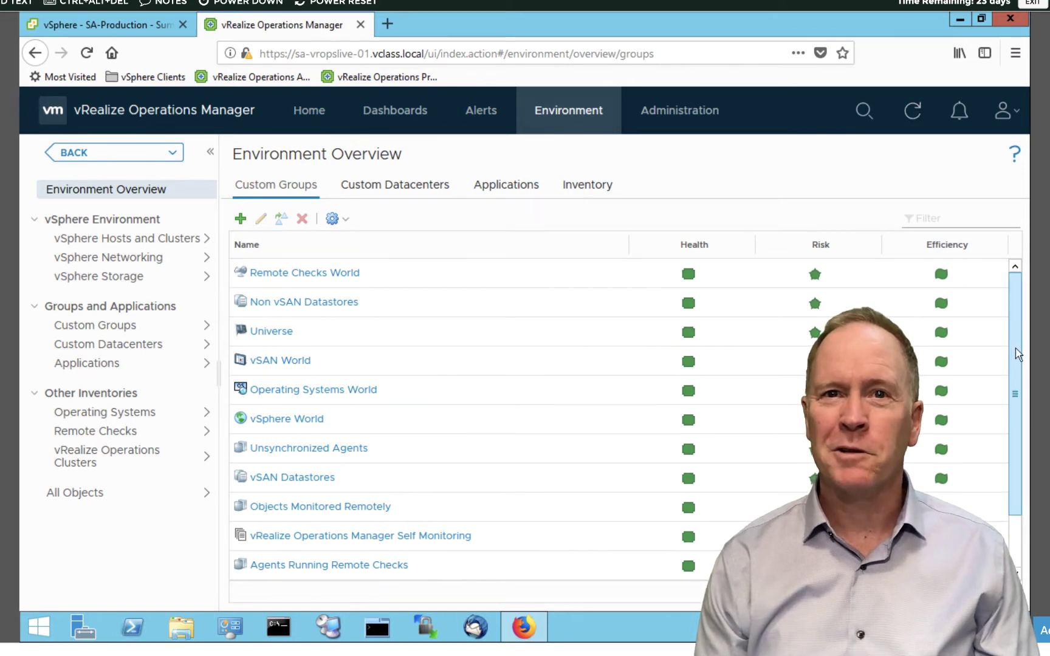
{"action": "left_click_drag", "start_coordinate": [1018, 369], "coordinate": [1017, 445]}
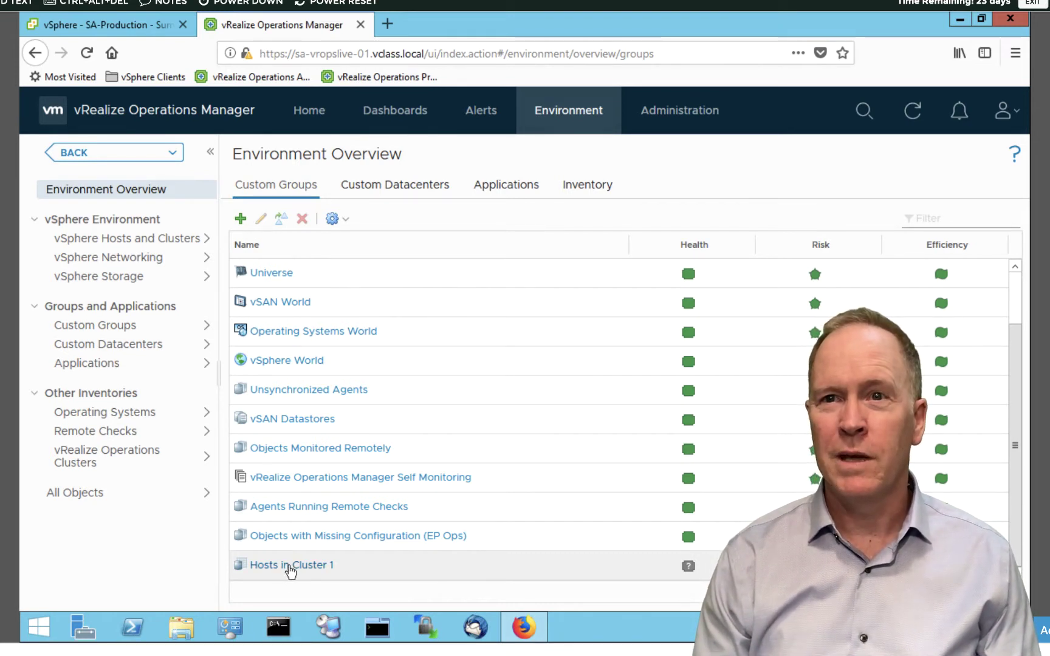
{"action": "mouse_move", "coordinate": [687, 566]}
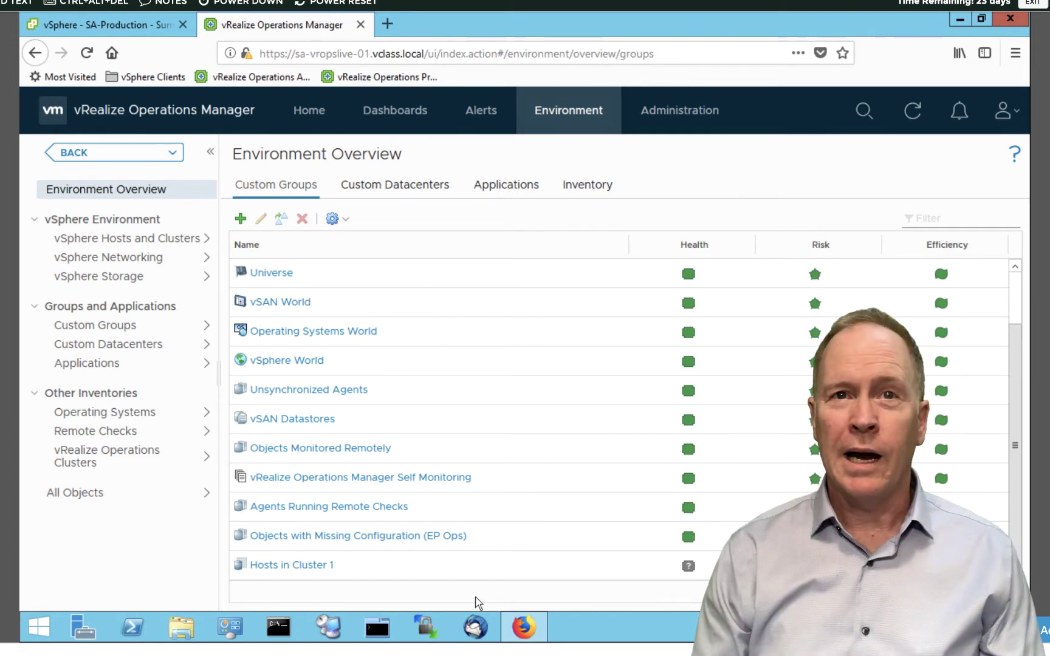
{"action": "left_click", "coordinate": [299, 567]}
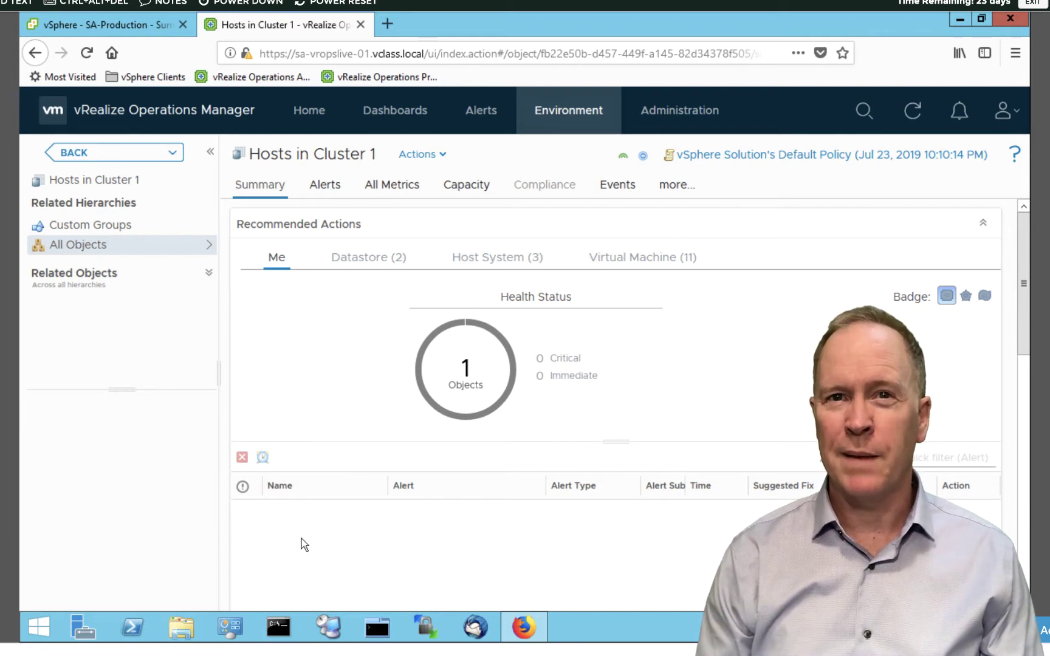
{"action": "left_click", "coordinate": [333, 190]}
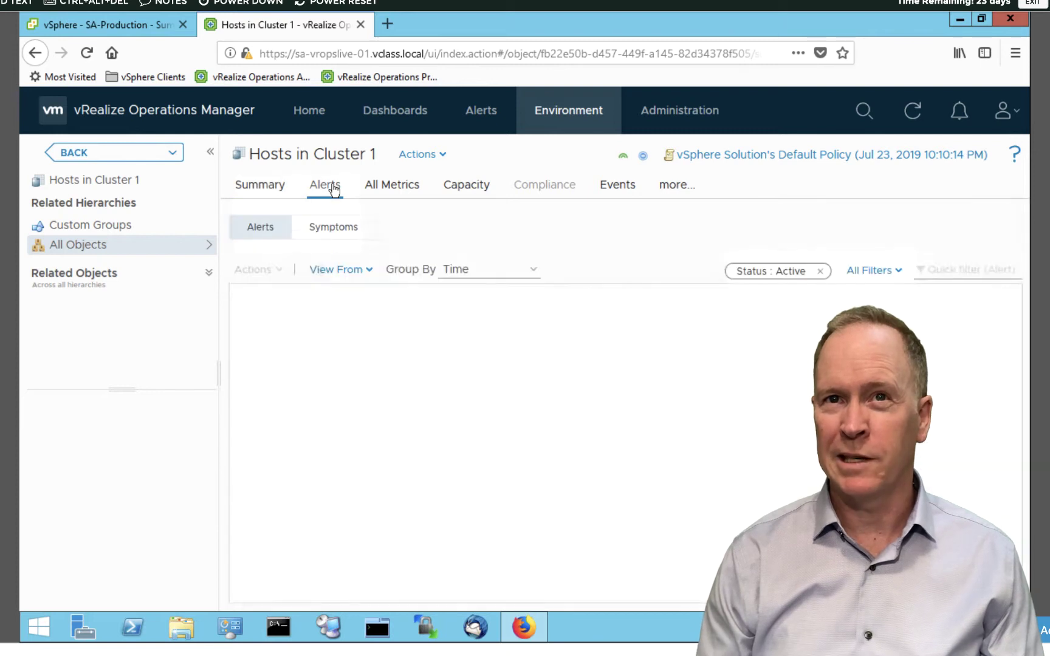
{"action": "left_click", "coordinate": [374, 191]}
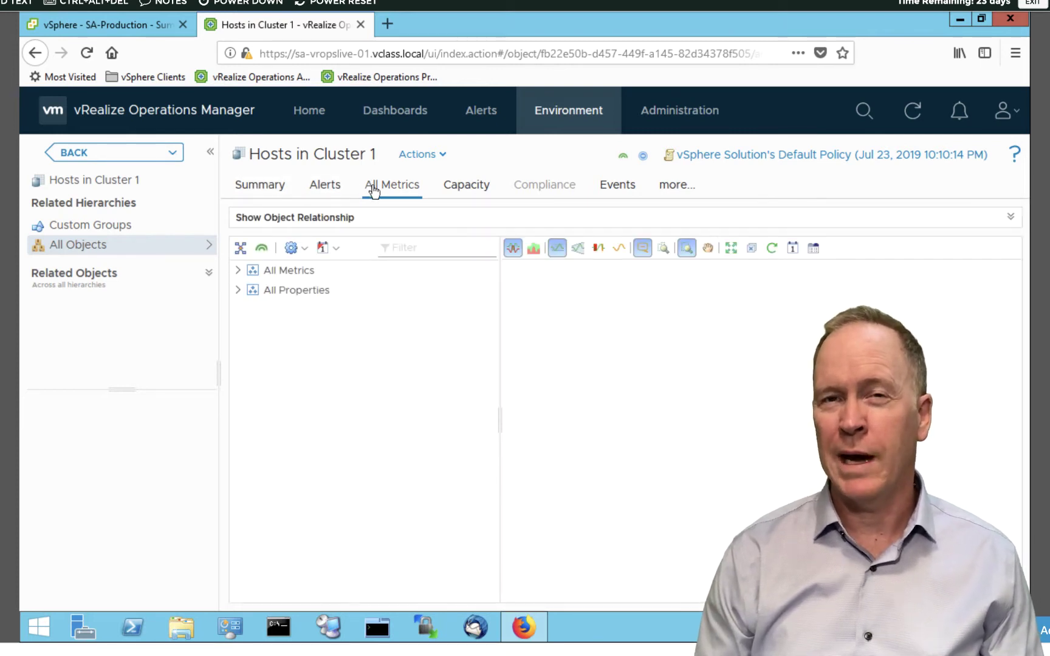
{"action": "left_click", "coordinate": [460, 191]}
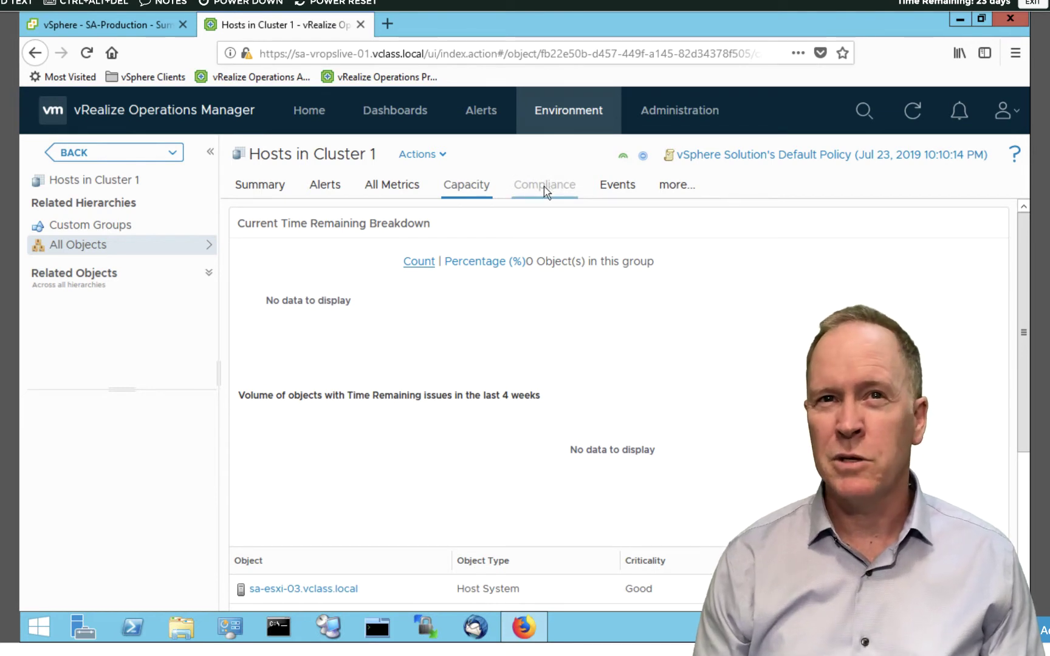
{"action": "left_click", "coordinate": [619, 189]}
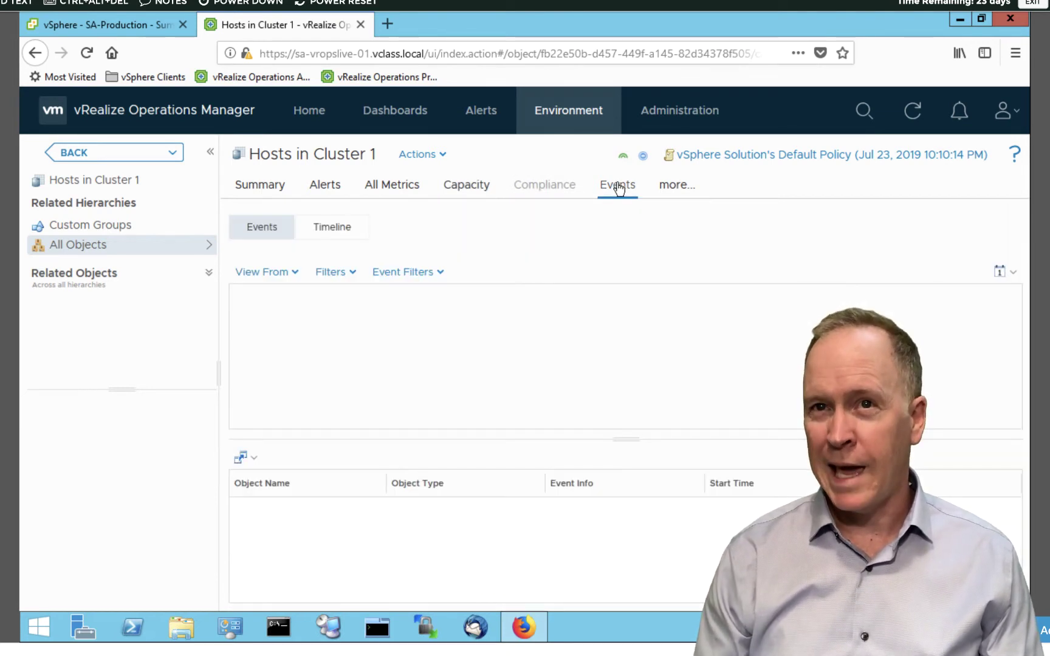
{"action": "left_click", "coordinate": [685, 186]}
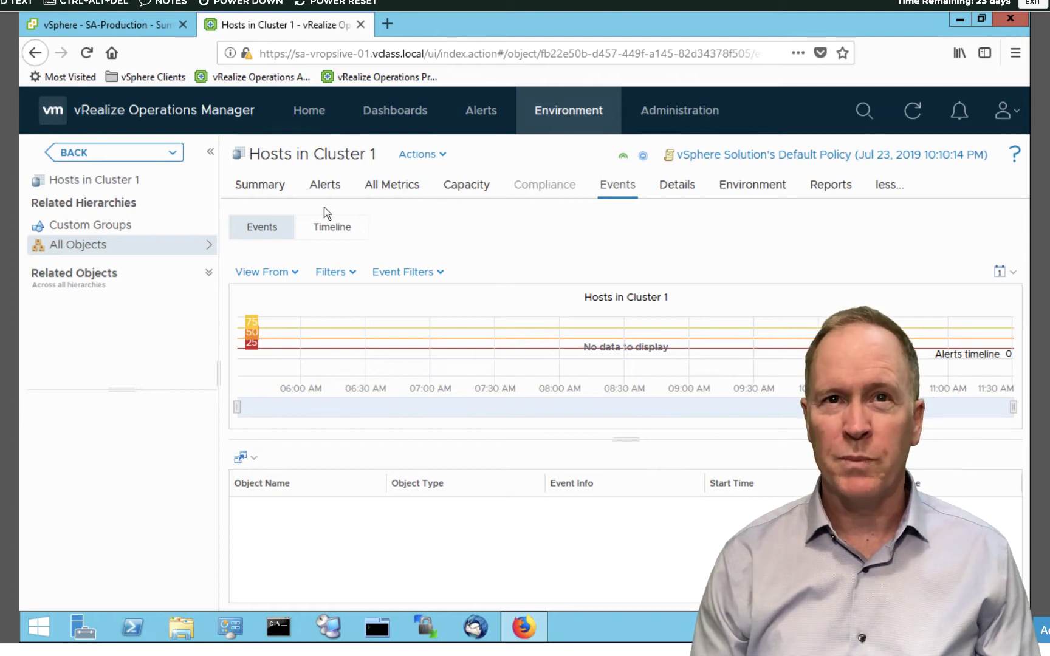
{"action": "left_click", "coordinate": [132, 153]}
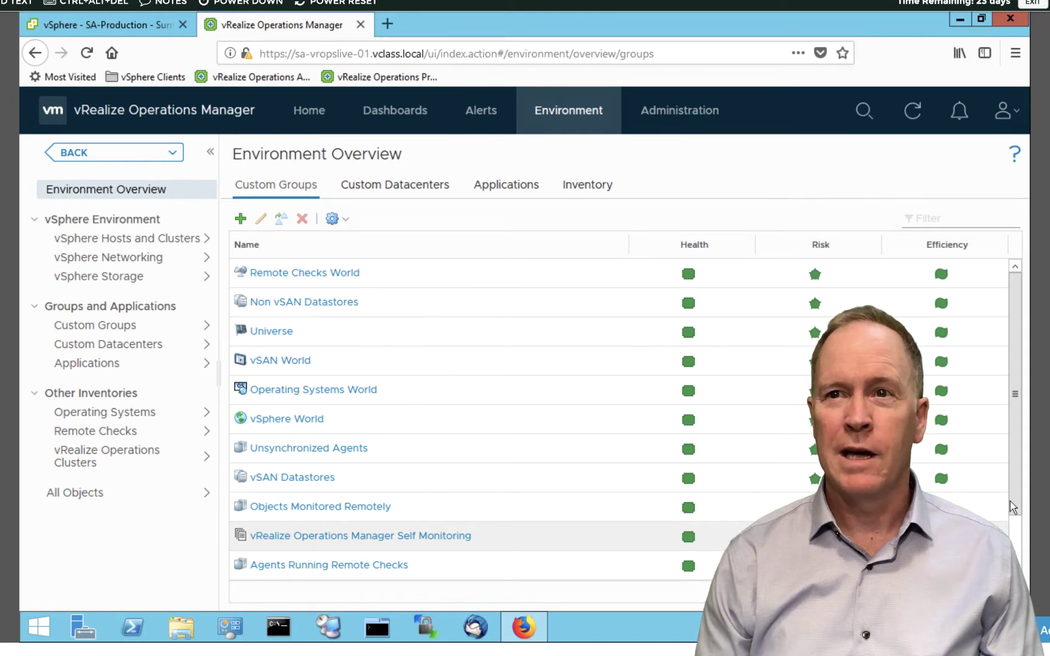
Show Custom Groups under Groups and Applications, organised by group type
{"action": "scroll", "coordinate": [1019, 494], "scroll_direction": "down", "scroll_amount": 2}
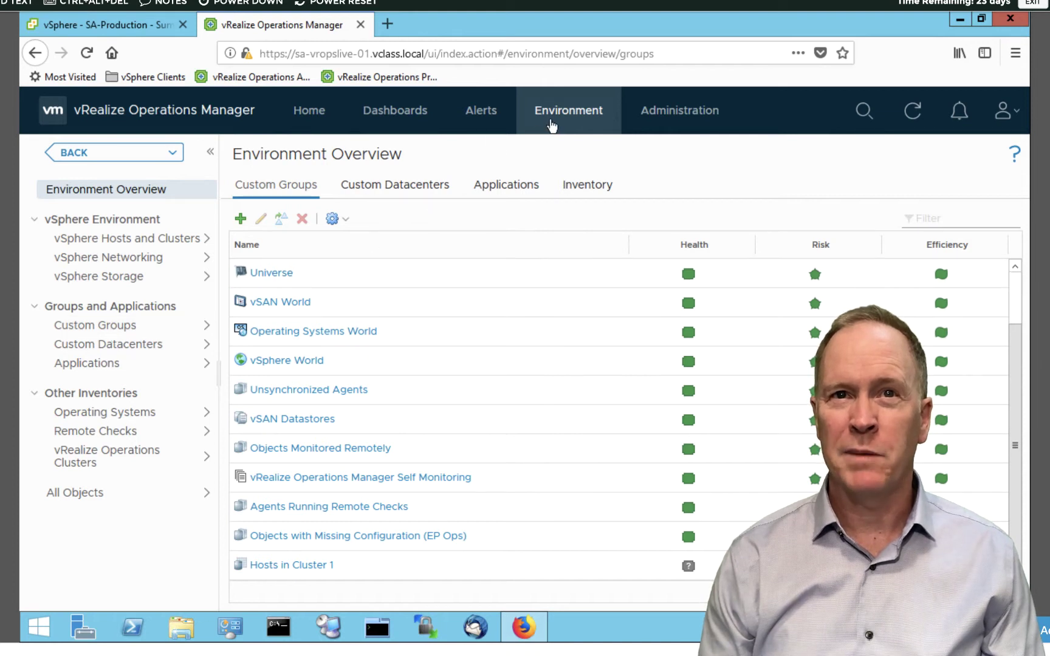
{"action": "left_click", "coordinate": [91, 333]}
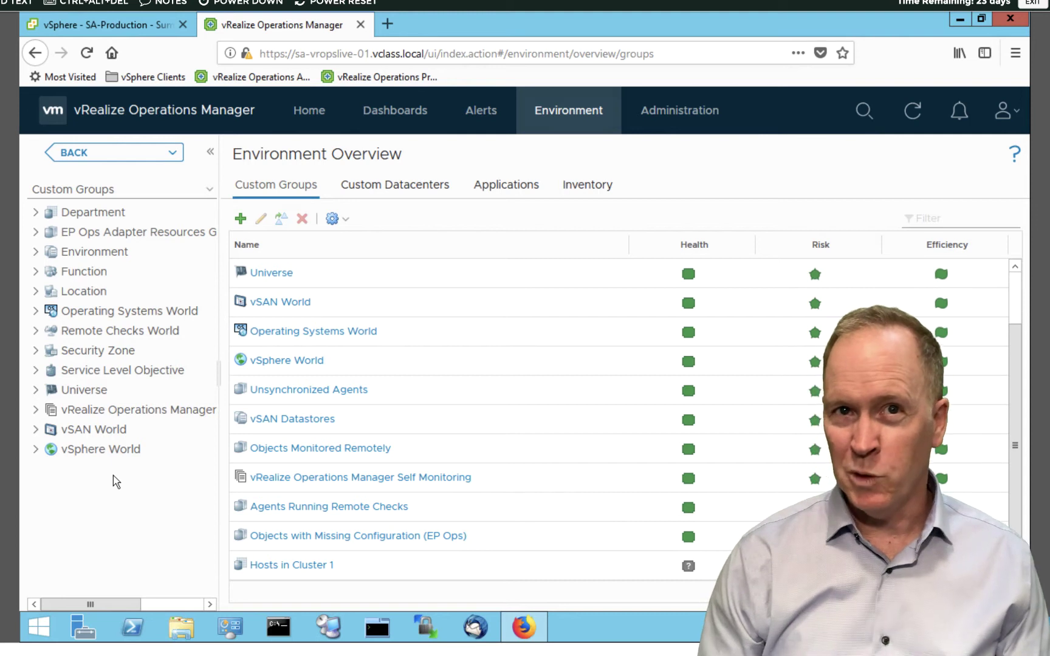
Open Hosts in Cluster 1 from the Department group type, then collapse Department
{"action": "left_click", "coordinate": [36, 215]}
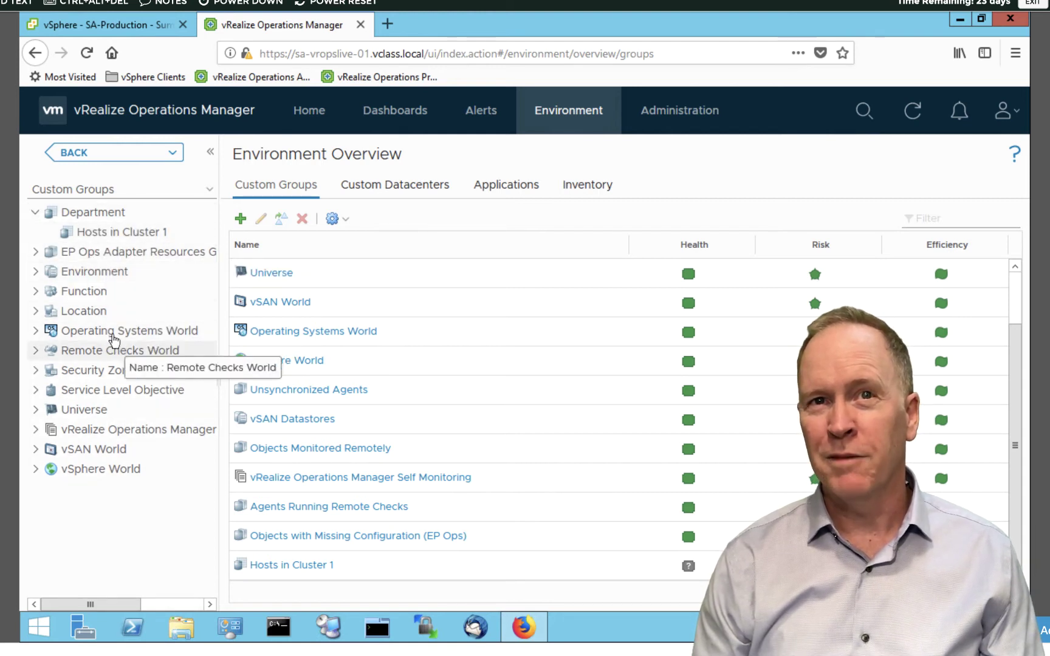
{"action": "left_click", "coordinate": [104, 242]}
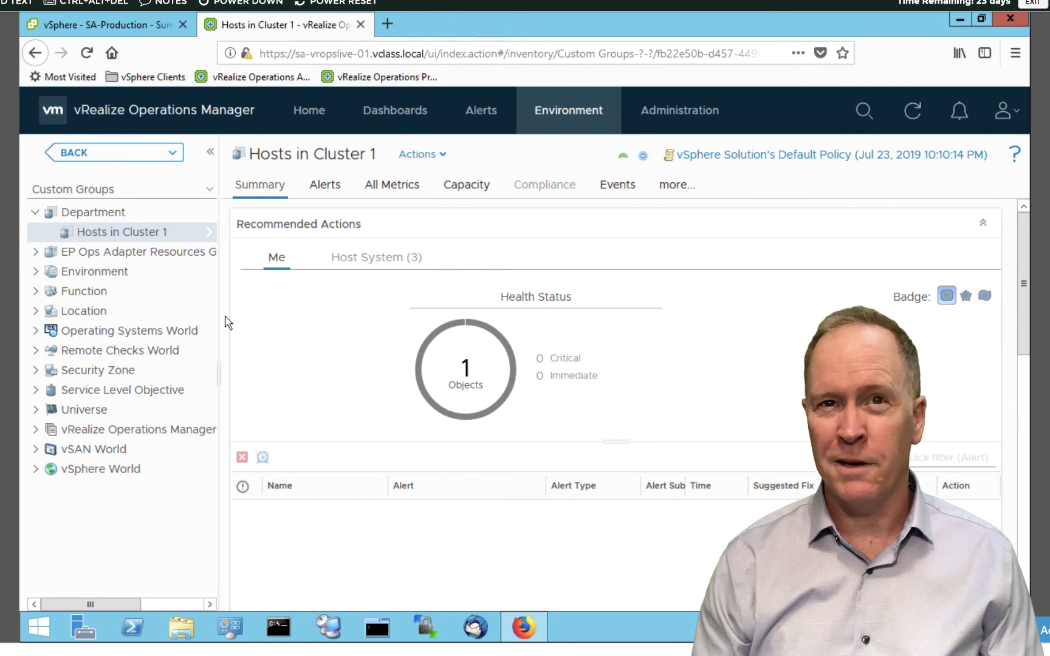
{"action": "left_click", "coordinate": [34, 215]}
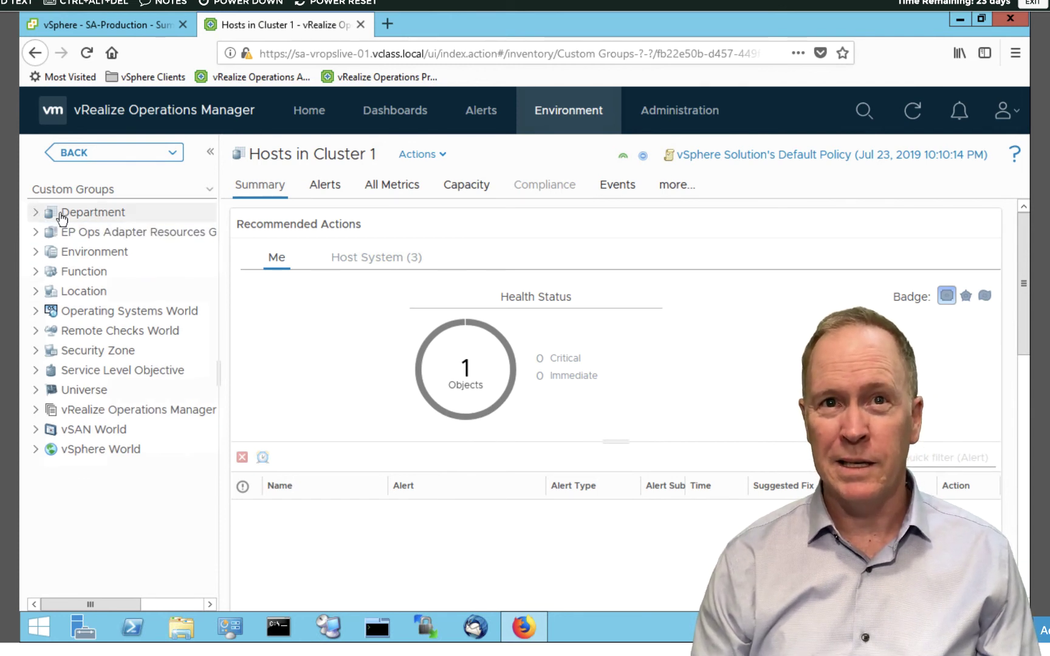